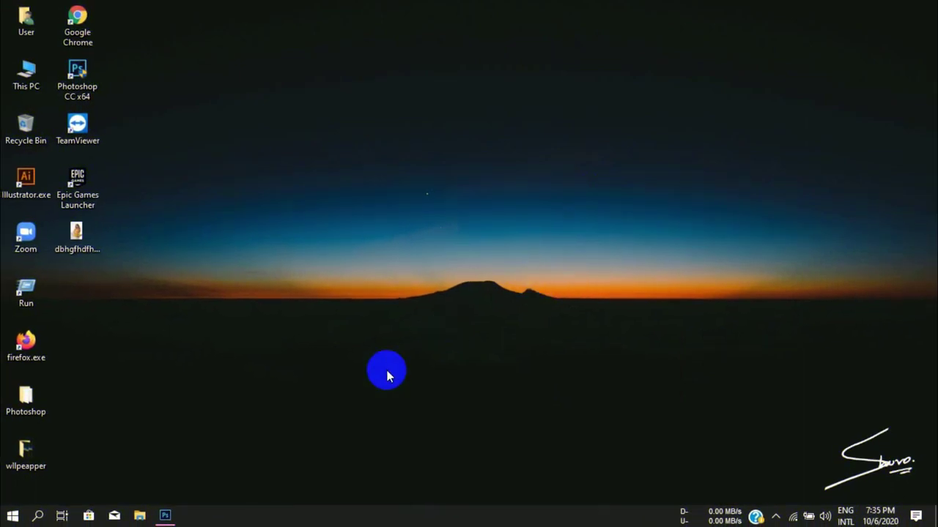
Open the portrait dbhgfhdfhdh.jpg.
{"action": "left_click", "coordinate": [174, 520]}
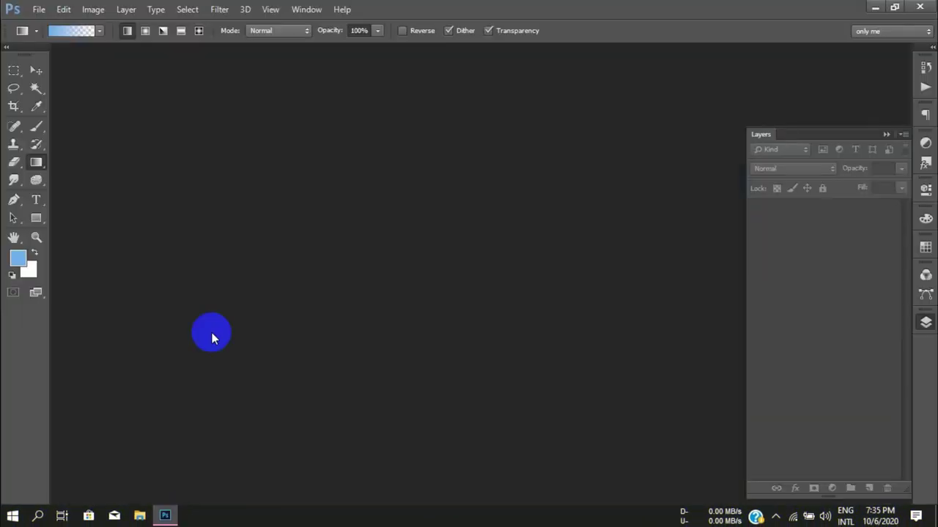
{"action": "left_click", "coordinate": [38, 8]}
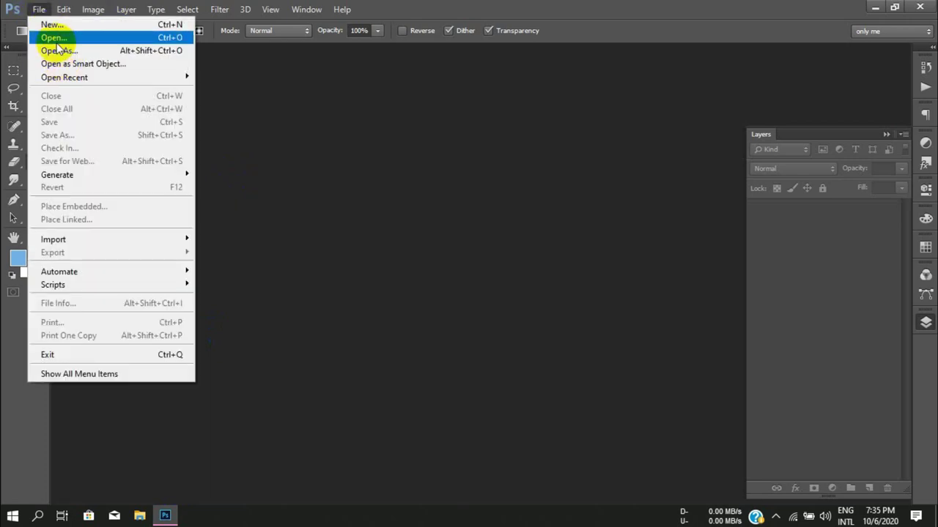
{"action": "left_click", "coordinate": [51, 37]}
{"action": "double_click", "coordinate": [320, 130]}
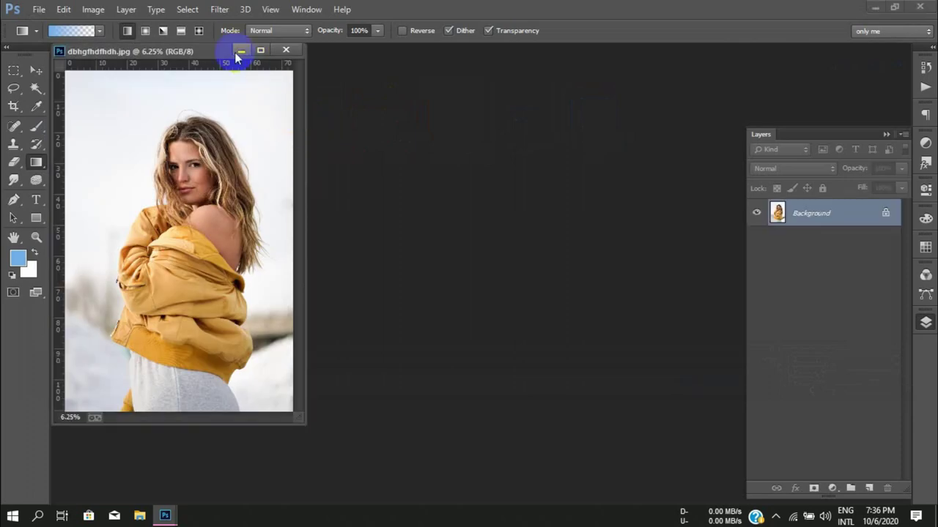
Dock the image, fit it on screen, and duplicate the Background layer as Background copy.
{"action": "left_click_drag", "start_coordinate": [201, 51], "coordinate": [321, 58]}
{"action": "key", "text": "ctrl+0"}
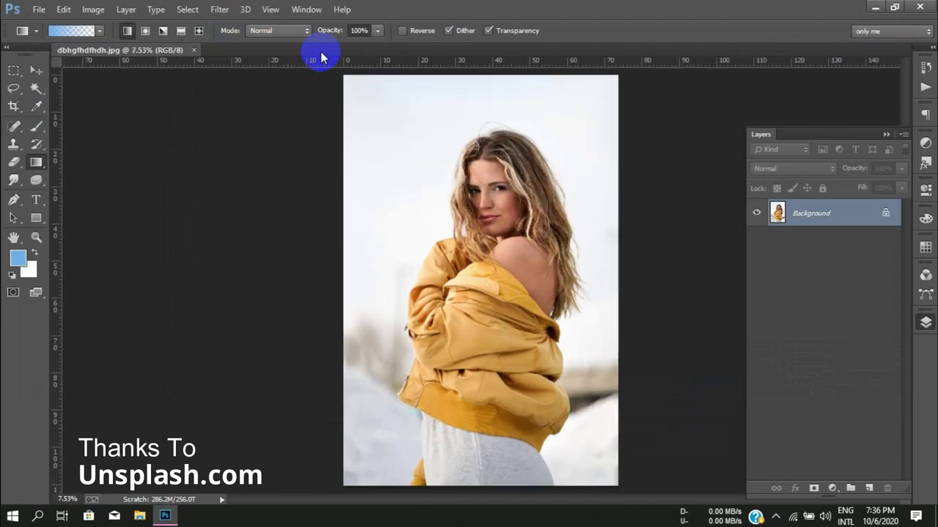
{"action": "left_click_drag", "start_coordinate": [834, 217], "coordinate": [871, 489]}
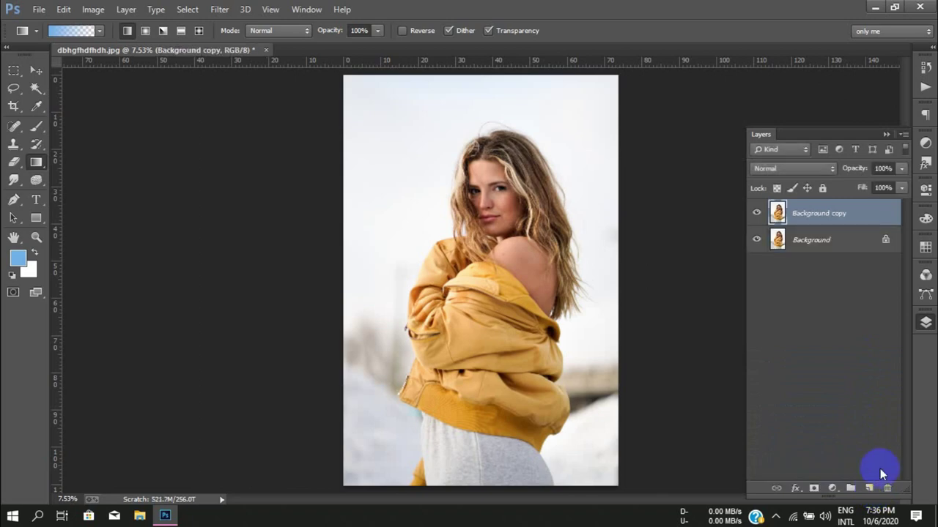
Start a Color Range selection sampling the pale sky behind the woman.
{"action": "left_click", "coordinate": [217, 10]}
{"action": "left_click", "coordinate": [186, 11]}
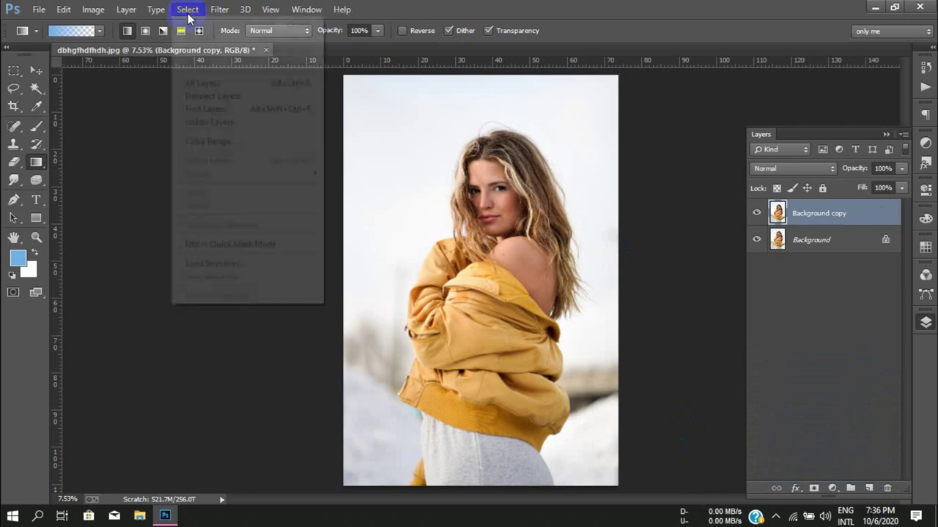
{"action": "left_click", "coordinate": [199, 145]}
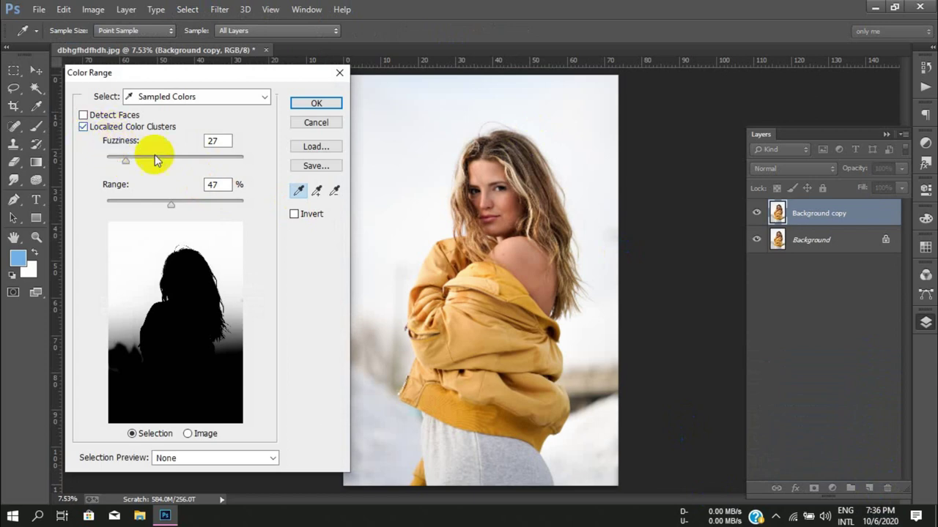
{"action": "left_click", "coordinate": [419, 113]}
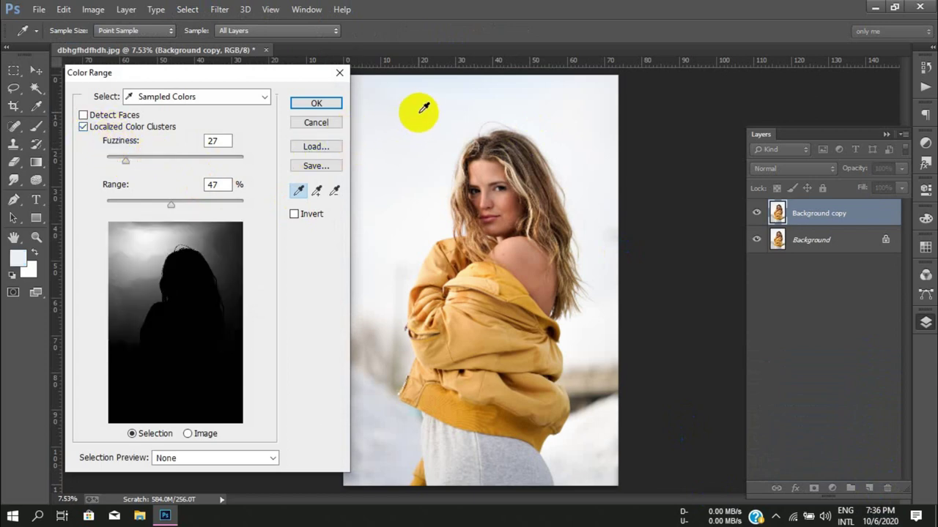
{"action": "left_click_drag", "start_coordinate": [472, 97], "coordinate": [561, 88]}
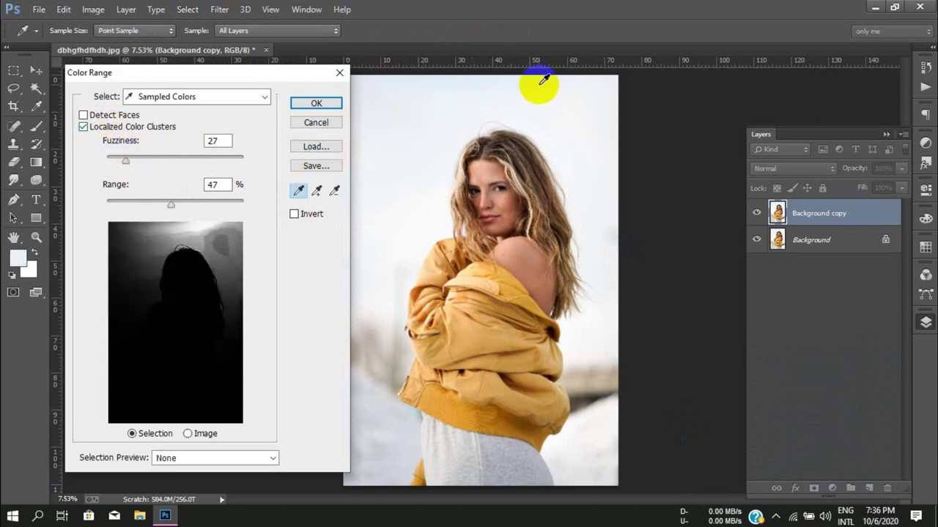
Add the top and left-edge sky to the samples and lower Range to 12%.
{"action": "left_click", "coordinate": [492, 119]}
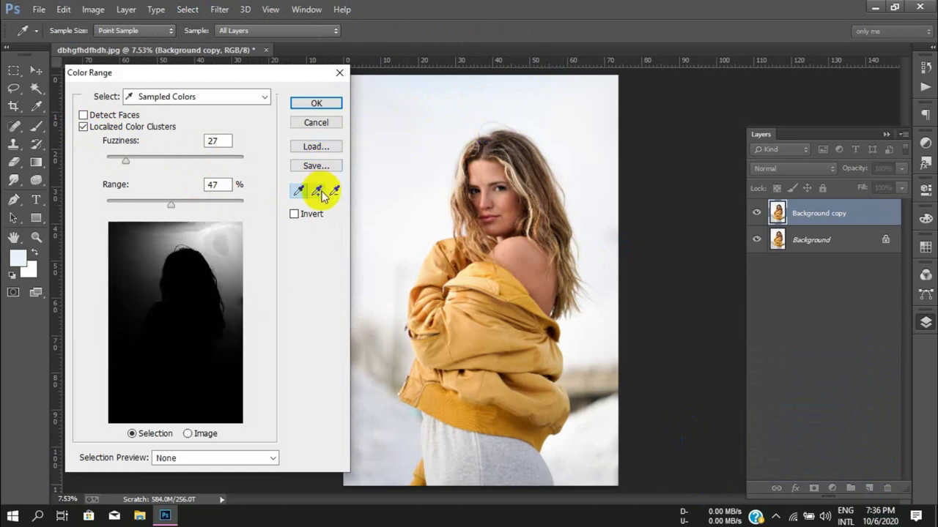
{"action": "left_click_drag", "start_coordinate": [258, 81], "coordinate": [218, 91]}
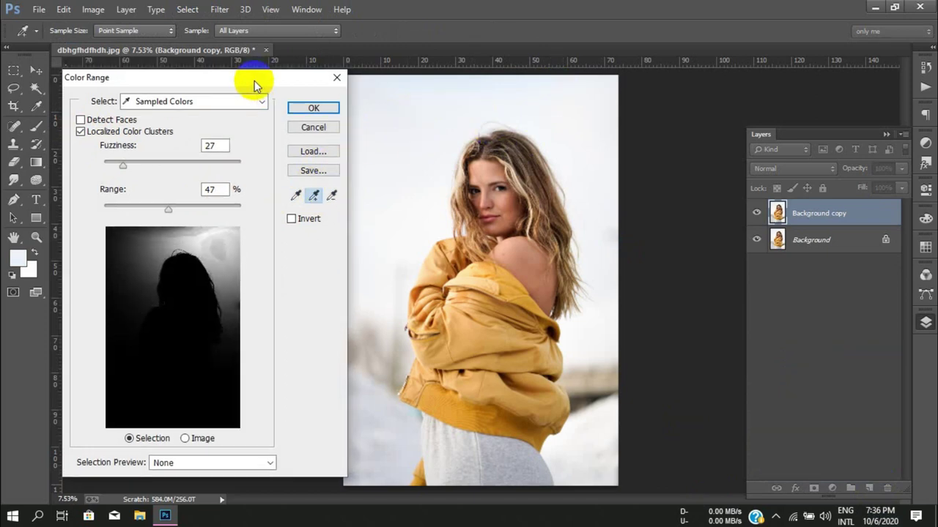
{"action": "mouse_move", "coordinate": [385, 110]}
{"action": "left_mouse_down"}
{"action": "mouse_move", "coordinate": [507, 65]}
{"action": "mouse_move", "coordinate": [583, 123]}
{"action": "mouse_move", "coordinate": [619, 279]}
{"action": "left_mouse_up"}
{"action": "left_click", "coordinate": [343, 293]}
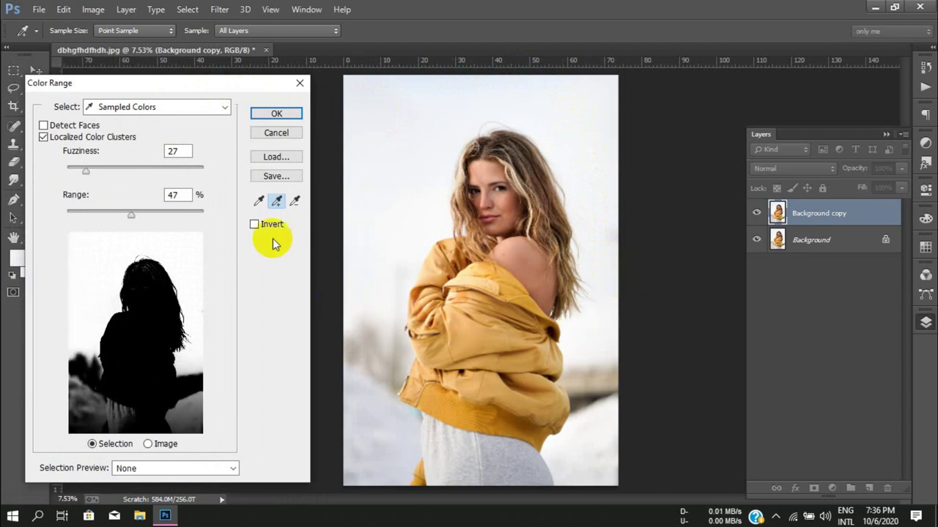
{"action": "left_click_drag", "start_coordinate": [131, 215], "coordinate": [83, 218]}
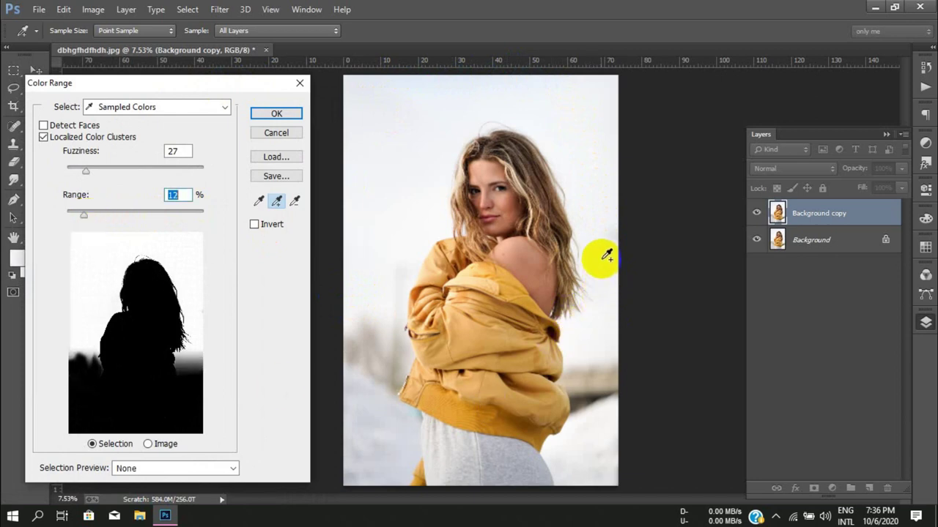
Copy the selected sky to Layer 1, reload that selection, and add an empty Layer 2.
{"action": "left_click", "coordinate": [276, 114]}
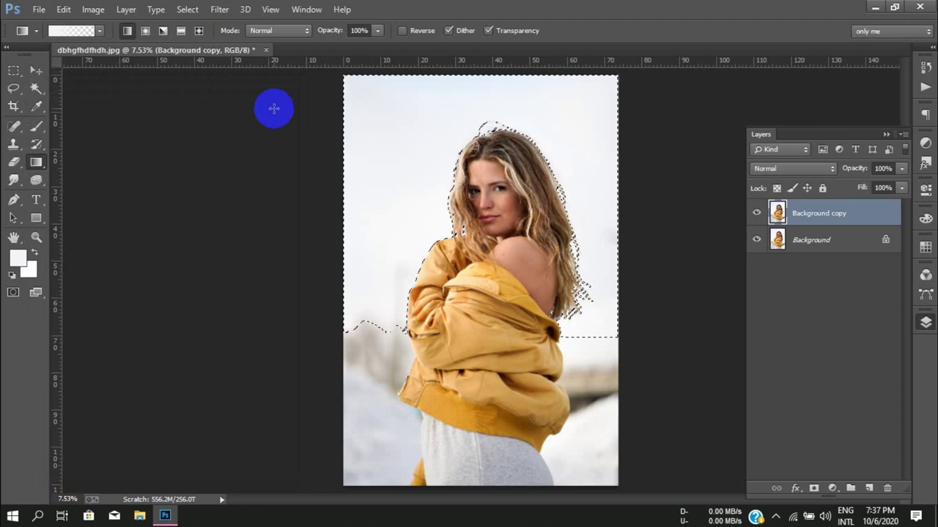
{"action": "key", "text": "ctrl+j"}
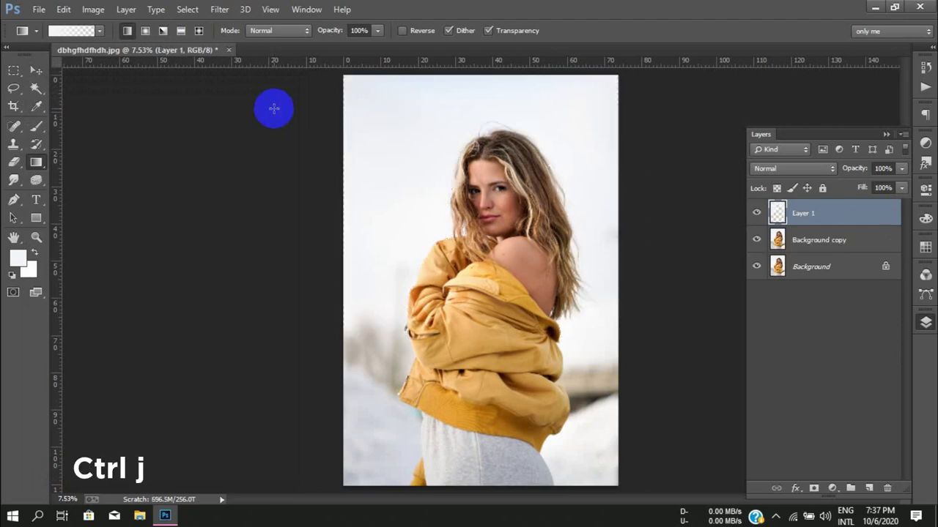
{"action": "left_click", "coordinate": [758, 211]}
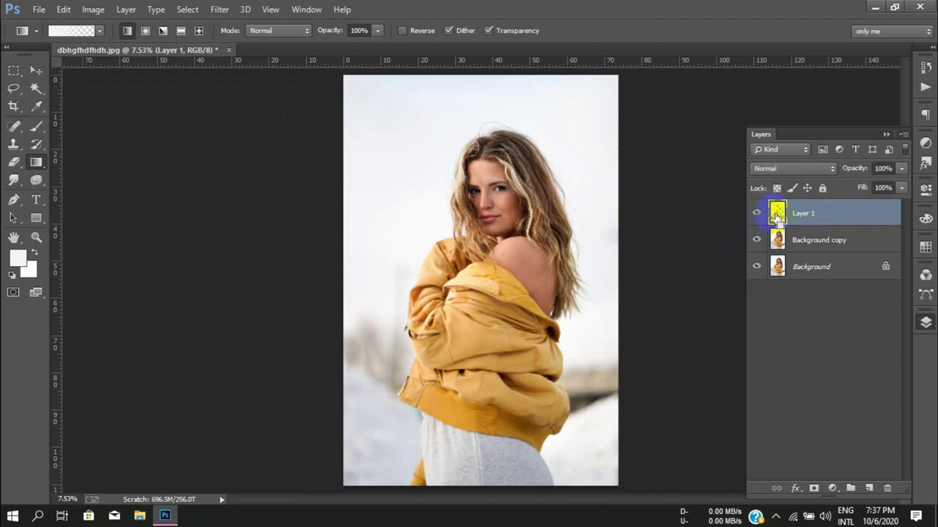
{"action": "left_click", "coordinate": [871, 488]}
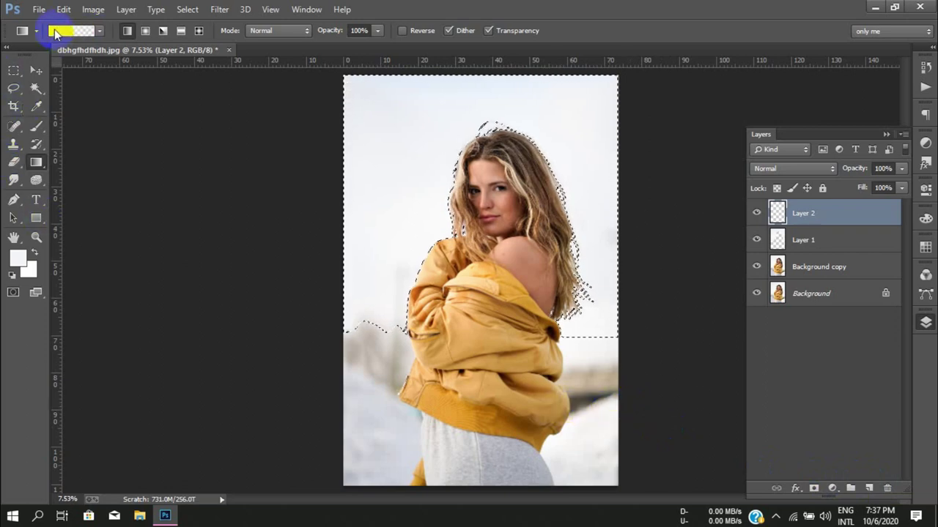
Set the gradient's left stop to blue #0095eb so it fades to transparent.
{"action": "left_click", "coordinate": [55, 29]}
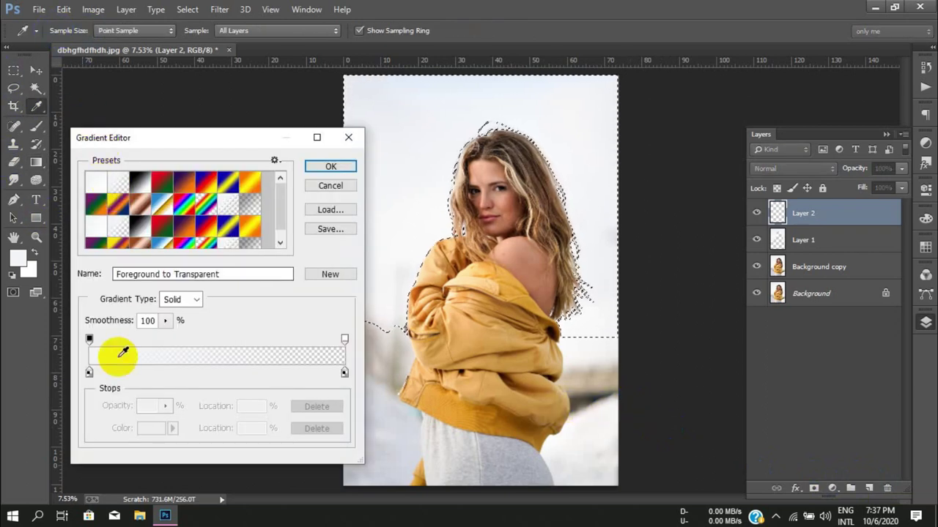
{"action": "left_click", "coordinate": [89, 372]}
{"action": "left_click", "coordinate": [147, 434]}
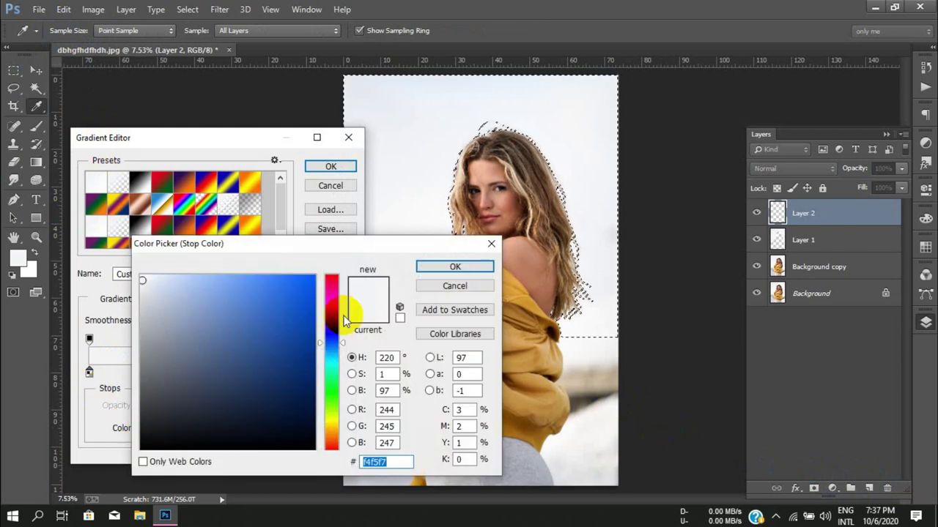
{"action": "left_click_drag", "start_coordinate": [332, 343], "coordinate": [331, 355]}
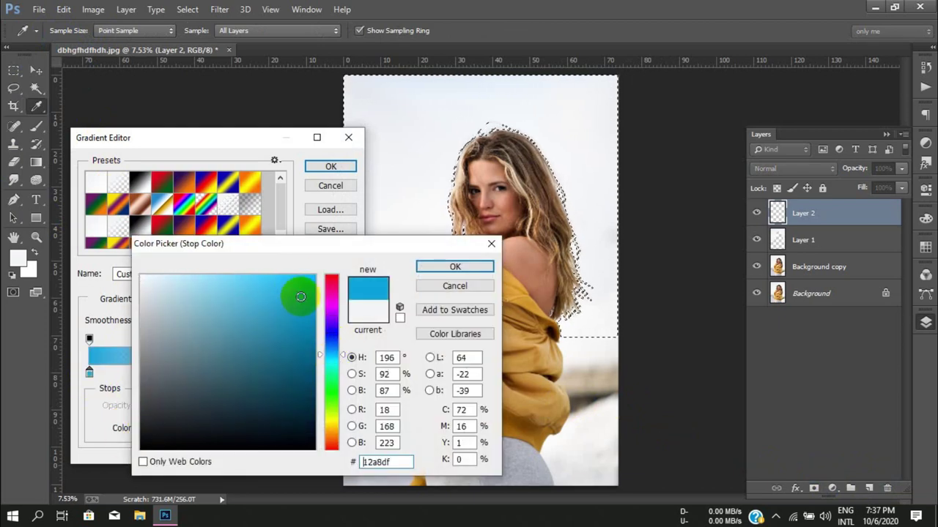
{"action": "left_click_drag", "start_coordinate": [260, 307], "coordinate": [314, 288]}
{"action": "left_click", "coordinate": [334, 354]}
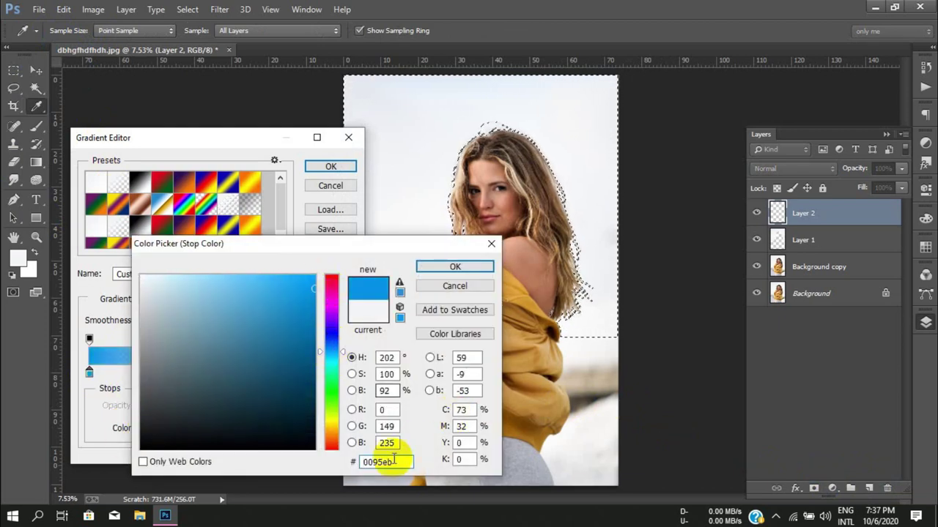
{"action": "left_click", "coordinate": [455, 267]}
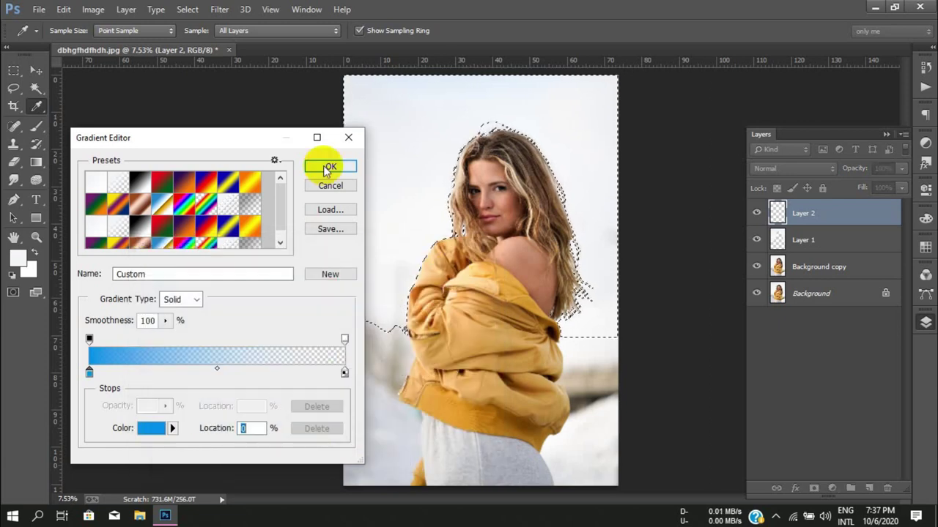
{"action": "left_click", "coordinate": [327, 165]}
{"action": "key", "text": "ctrl+minus"}
{"action": "key", "text": "ctrl+minus"}
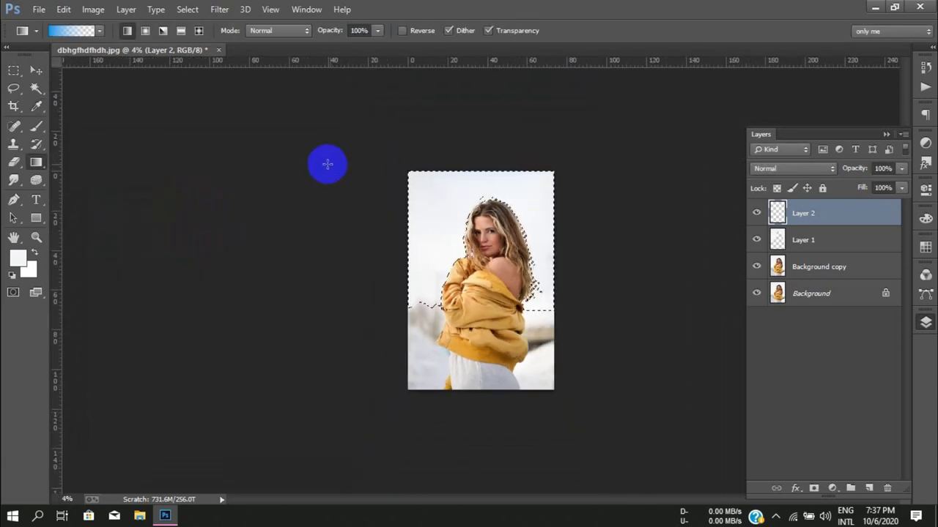
Draw the blue gradient down the sky on Layer 2, deselect, and add a layer mask.
{"action": "left_click_drag", "start_coordinate": [480, 130], "coordinate": [491, 382]}
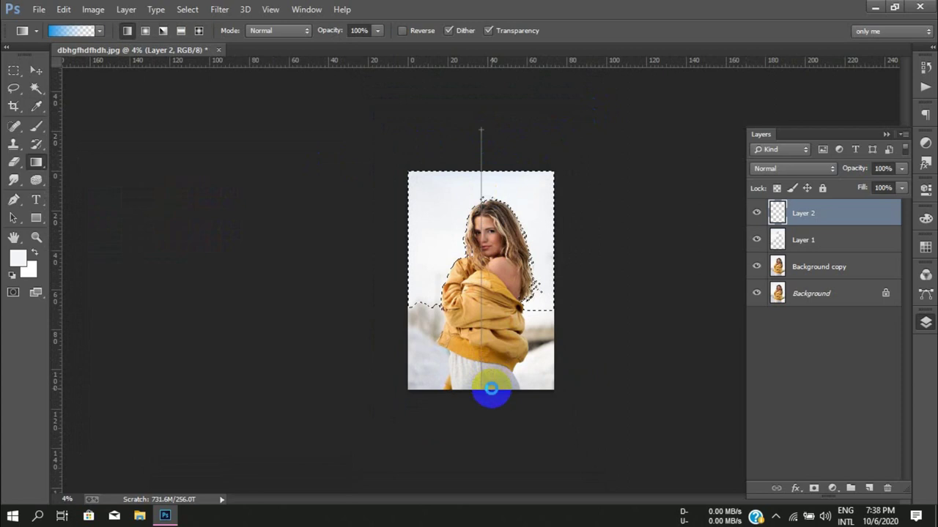
{"action": "left_click_drag", "start_coordinate": [486, 162], "coordinate": [485, 400]}
{"action": "key", "text": "ctrl+d"}
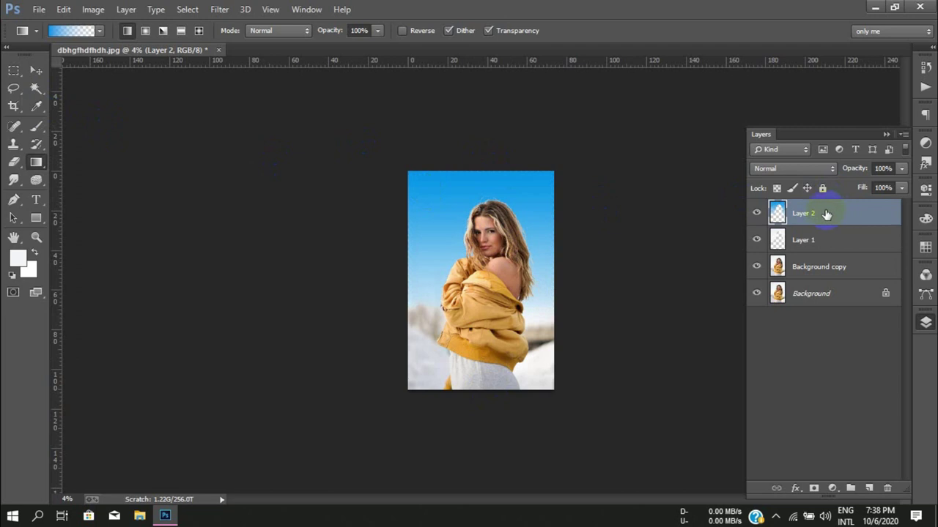
{"action": "left_click", "coordinate": [813, 489]}
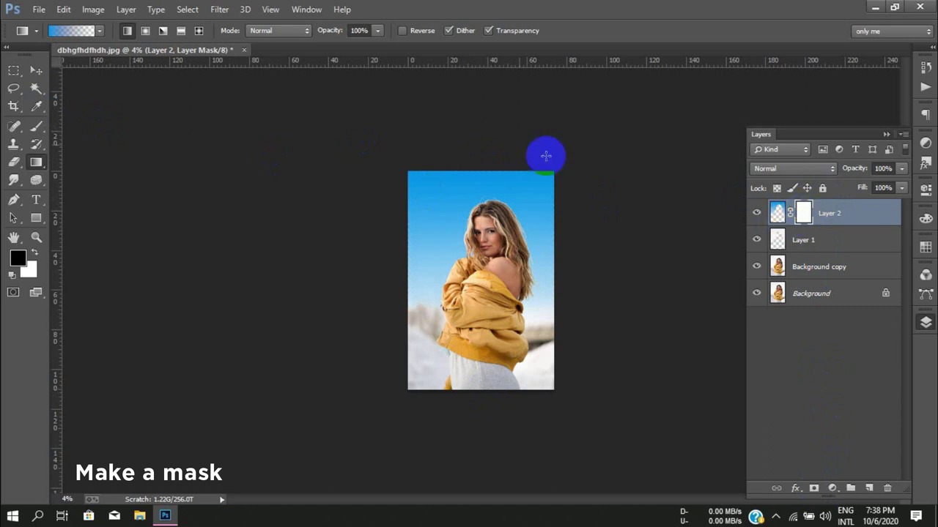
Set the Gradient tool to radial with the Foreground to Transparent preset.
{"action": "left_click", "coordinate": [145, 30]}
{"action": "left_click", "coordinate": [74, 32]}
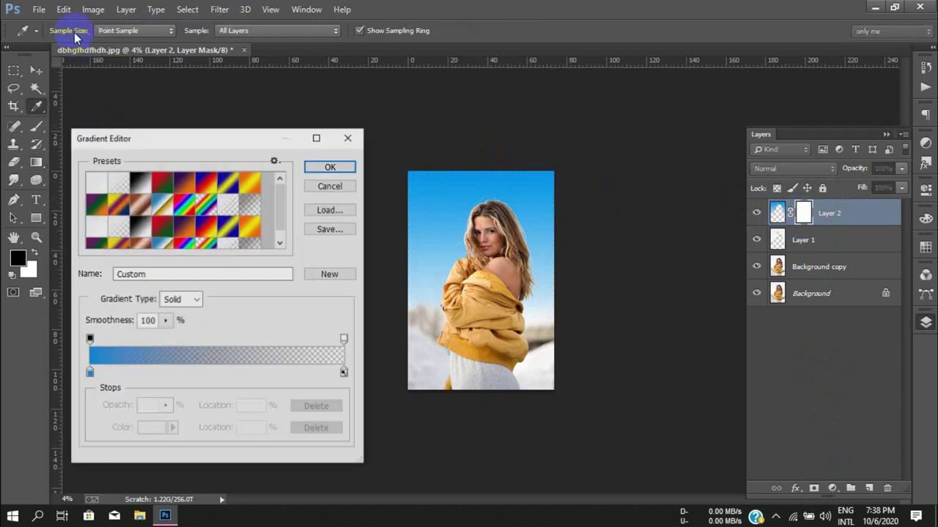
{"action": "left_click", "coordinate": [138, 187]}
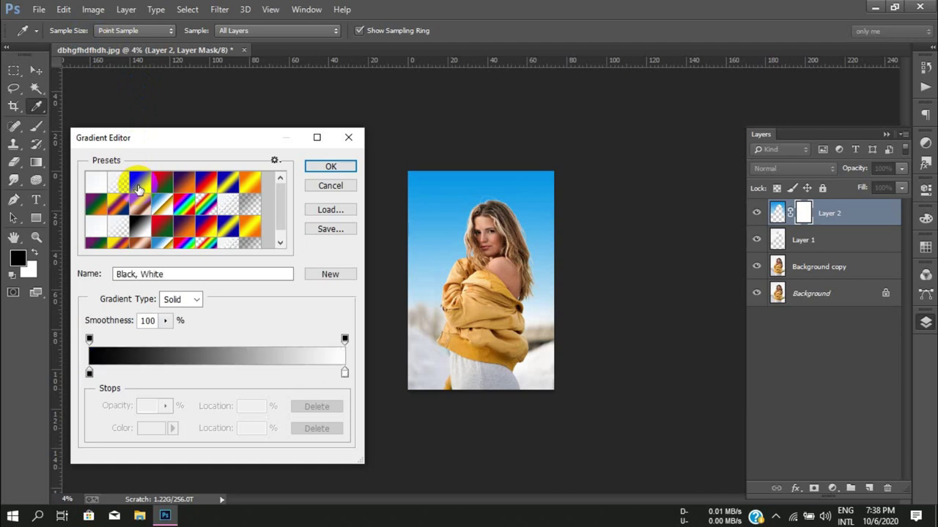
{"action": "left_click", "coordinate": [113, 179]}
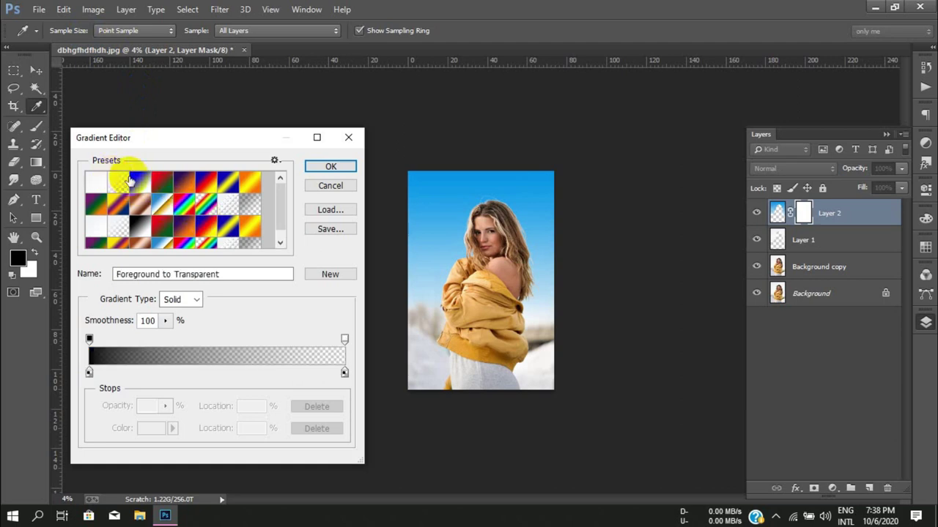
{"action": "left_click", "coordinate": [332, 168]}
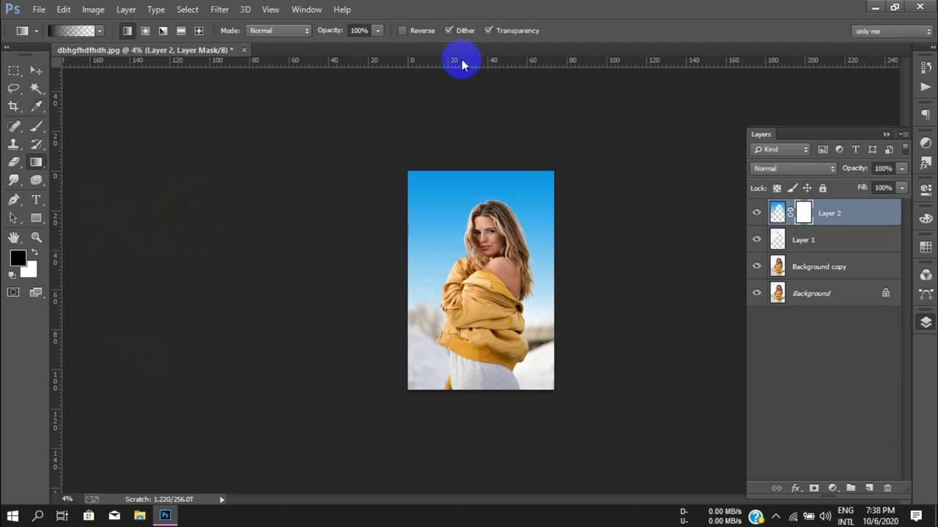
Draw a gradient on Layer 2's mask running down from above the photo.
{"action": "left_click", "coordinate": [803, 214]}
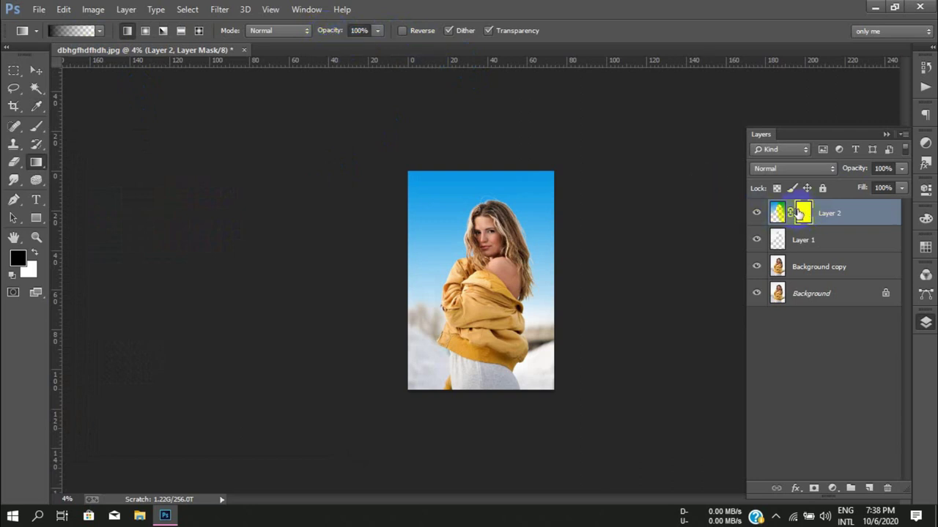
{"action": "left_click", "coordinate": [495, 181]}
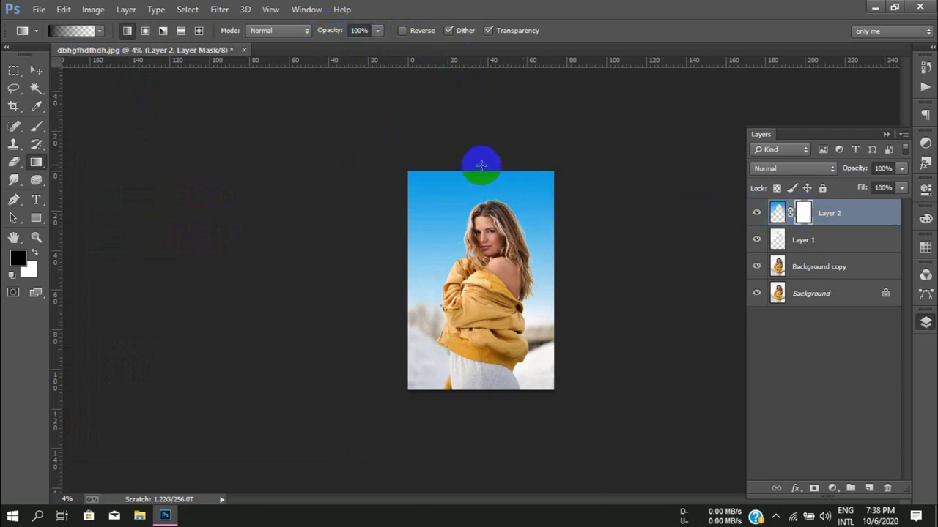
{"action": "left_click_drag", "start_coordinate": [480, 118], "coordinate": [477, 199]}
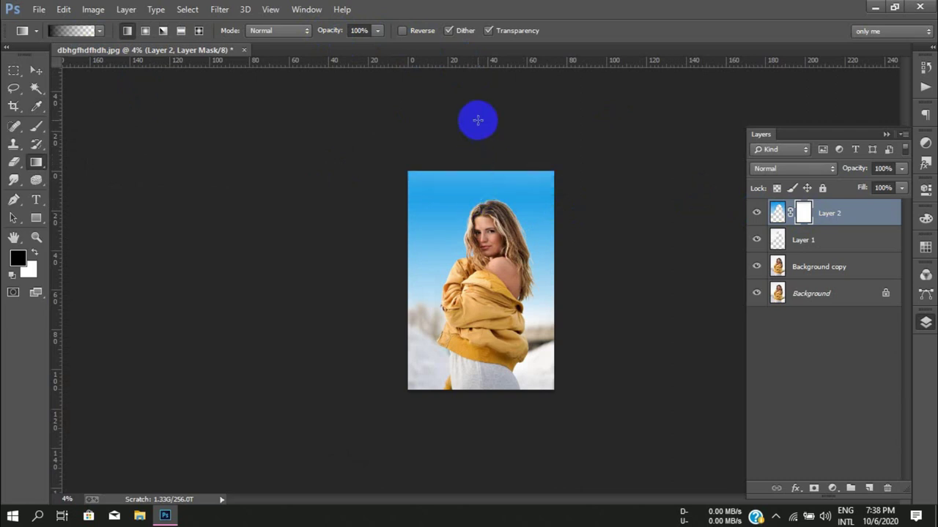
{"action": "left_click_drag", "start_coordinate": [477, 120], "coordinate": [479, 205]}
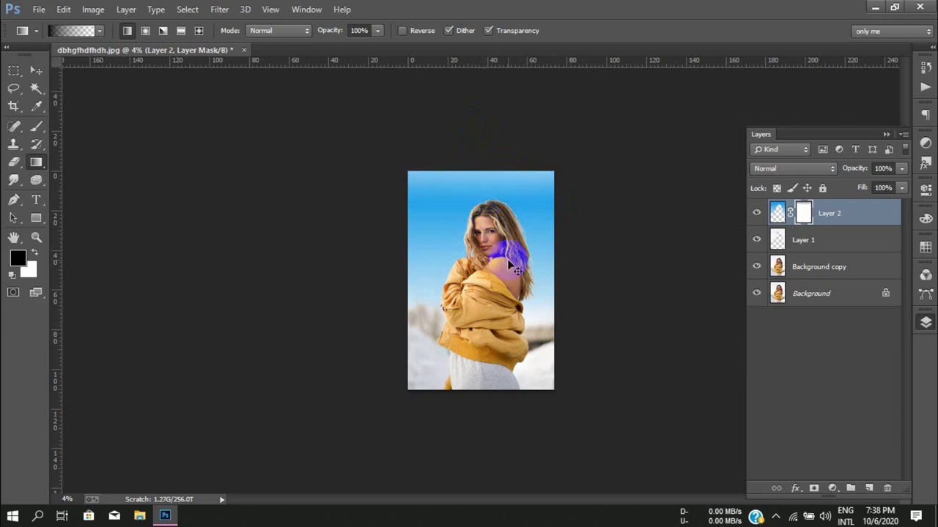
{"action": "scroll", "coordinate": [508, 260], "scroll_direction": "up", "scroll_amount": 4}
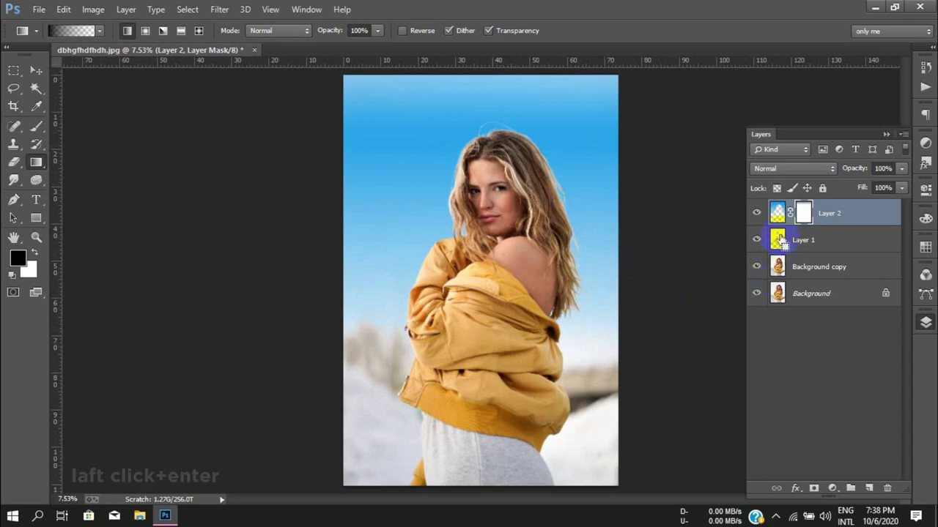
Sample sky blue #30a7ed and set a soft brush to 13% opacity, 17% flow.
{"action": "left_click", "coordinate": [18, 258]}
{"action": "left_click", "coordinate": [389, 129]}
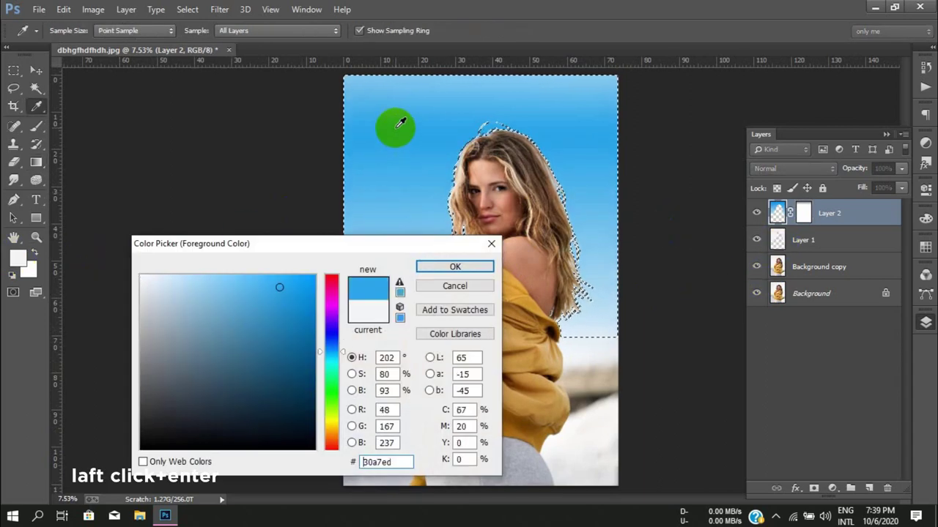
{"action": "left_click", "coordinate": [461, 269]}
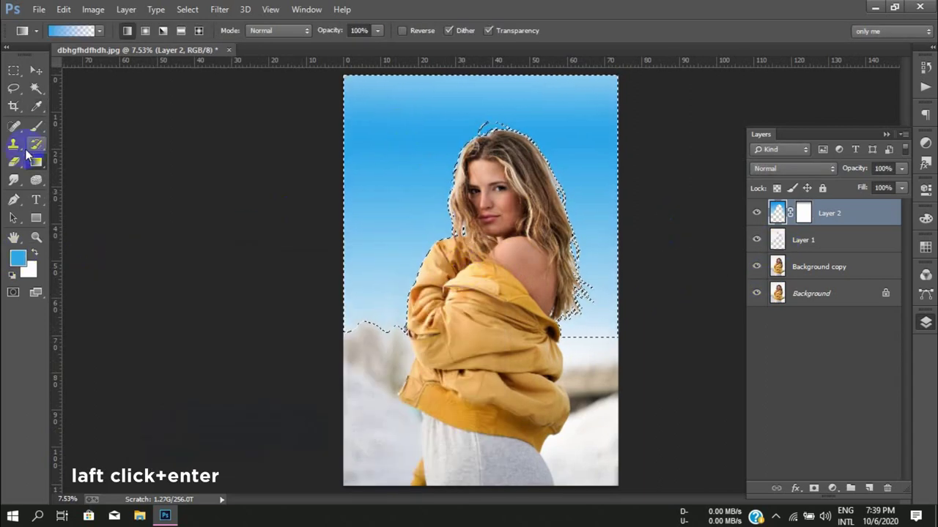
{"action": "left_click", "coordinate": [36, 127]}
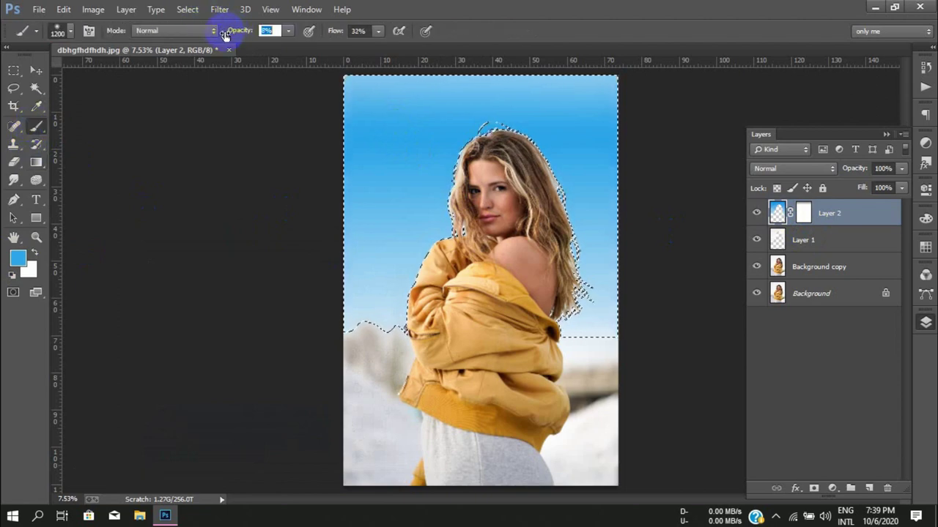
{"action": "mouse_move", "coordinate": [333, 35]}
{"action": "left_mouse_down"}
{"action": "mouse_move", "coordinate": [224, 42]}
{"action": "mouse_move", "coordinate": [268, 115]}
{"action": "left_mouse_up"}
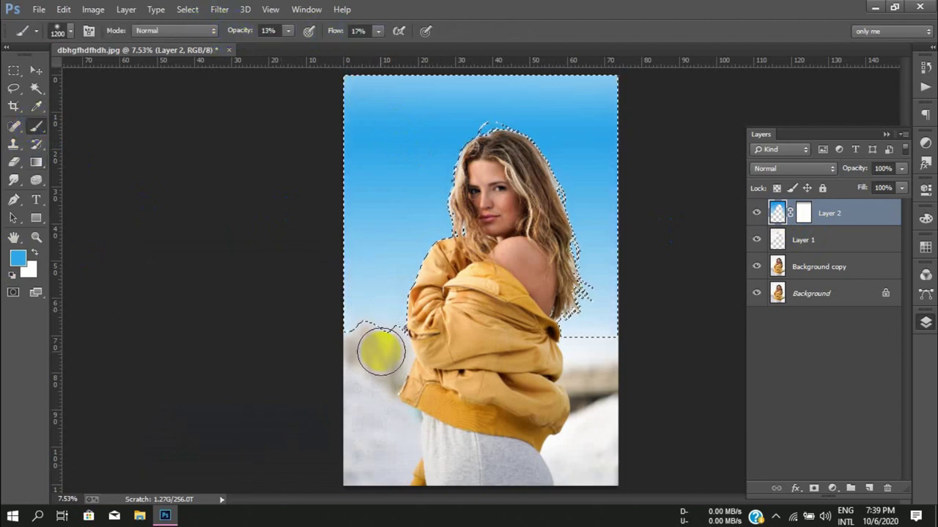
Paint soft blue over the sky around her hair and shoulder, raising flow to 26%.
{"action": "mouse_move", "coordinate": [579, 329]}
{"action": "left_mouse_down"}
{"action": "mouse_move", "coordinate": [378, 299]}
{"action": "mouse_move", "coordinate": [415, 244]}
{"action": "mouse_move", "coordinate": [335, 226]}
{"action": "left_mouse_up"}
{"action": "mouse_move", "coordinate": [540, 234]}
{"action": "left_mouse_down"}
{"action": "mouse_move", "coordinate": [595, 275]}
{"action": "mouse_move", "coordinate": [590, 345]}
{"action": "left_mouse_up"}
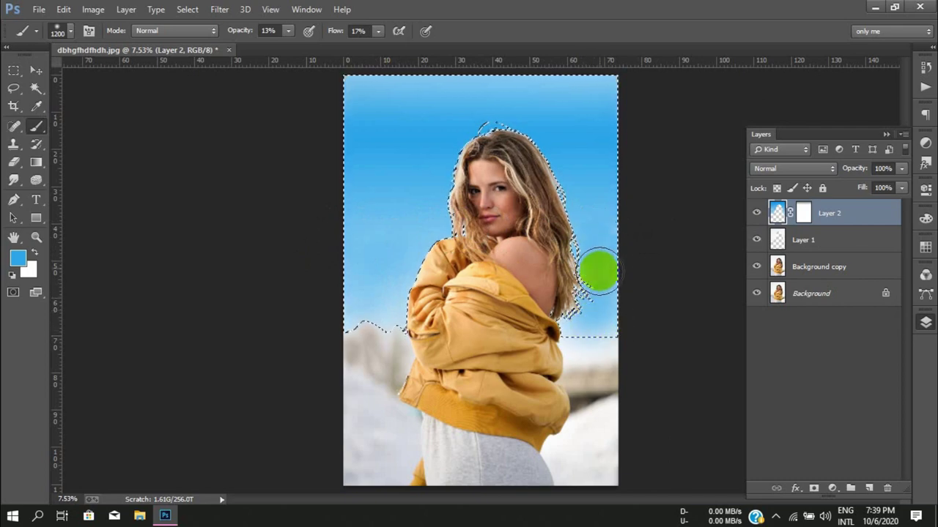
{"action": "mouse_move", "coordinate": [599, 273]}
{"action": "left_mouse_down"}
{"action": "mouse_move", "coordinate": [372, 259]}
{"action": "mouse_move", "coordinate": [381, 305]}
{"action": "mouse_move", "coordinate": [351, 125]}
{"action": "mouse_move", "coordinate": [379, 299]}
{"action": "mouse_move", "coordinate": [469, 194]}
{"action": "mouse_move", "coordinate": [374, 264]}
{"action": "mouse_move", "coordinate": [349, 209]}
{"action": "mouse_move", "coordinate": [375, 293]}
{"action": "mouse_move", "coordinate": [586, 288]}
{"action": "left_mouse_up"}
{"action": "left_click_drag", "start_coordinate": [335, 32], "coordinate": [342, 32]}
{"action": "mouse_move", "coordinate": [619, 360]}
{"action": "left_mouse_down"}
{"action": "mouse_move", "coordinate": [603, 326]}
{"action": "mouse_move", "coordinate": [627, 314]}
{"action": "left_mouse_up"}
{"action": "left_click_drag", "start_coordinate": [373, 318], "coordinate": [564, 336]}
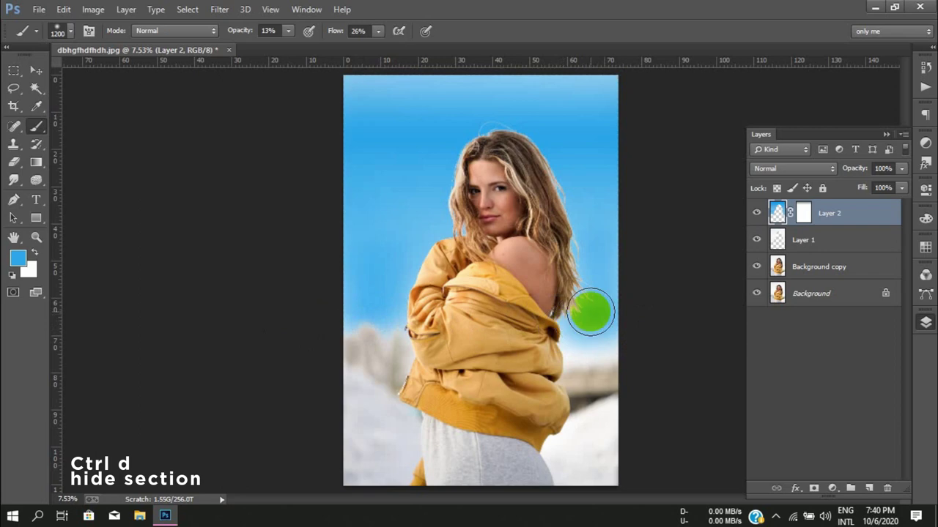
Draw a Foreground to Transparent gradient on Layer 2's mask vertically over the jacket.
{"action": "left_click", "coordinate": [803, 214]}
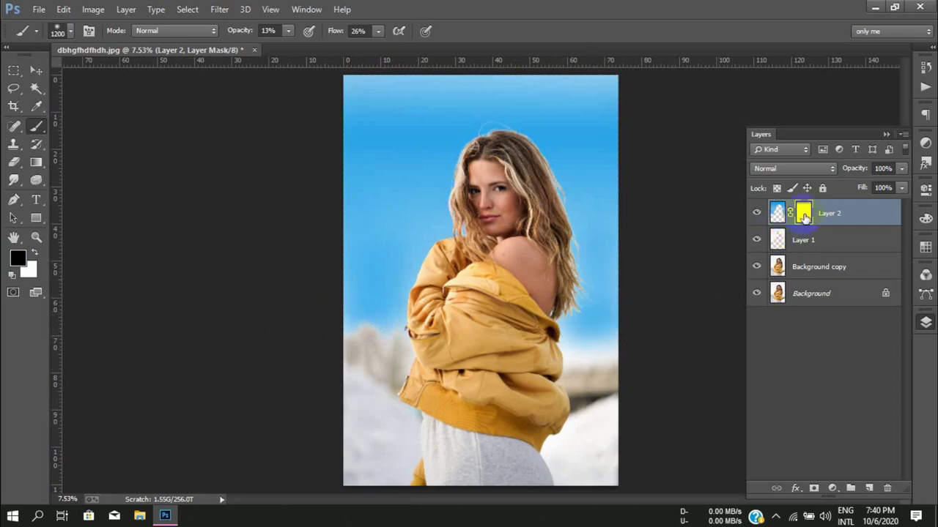
{"action": "left_click", "coordinate": [36, 106]}
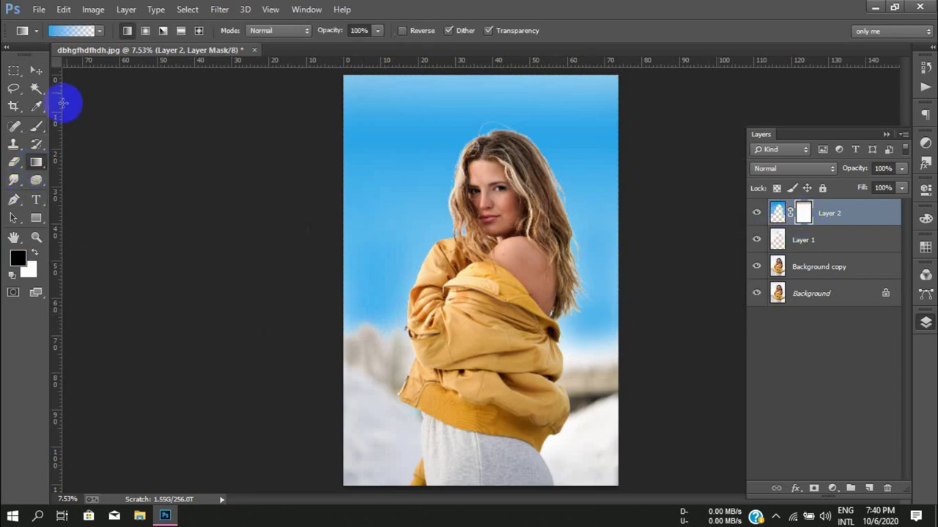
{"action": "left_click", "coordinate": [334, 163]}
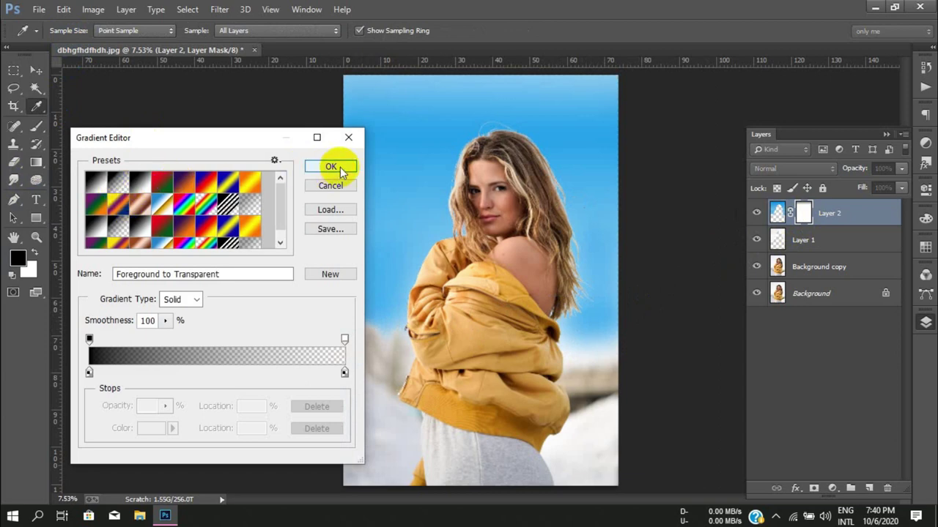
{"action": "left_click_drag", "start_coordinate": [481, 421], "coordinate": [486, 261]}
Paint Layer 2's mask across the top sky with the soft brush.
{"action": "key", "text": "ctrl+minus"}
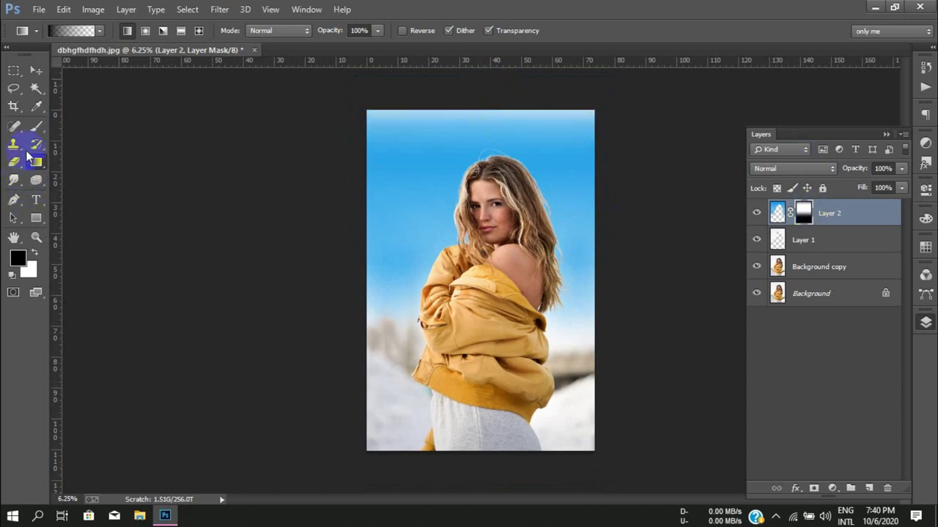
{"action": "left_click", "coordinate": [36, 126]}
{"action": "left_click", "coordinate": [18, 258]}
{"action": "left_click", "coordinate": [415, 269]}
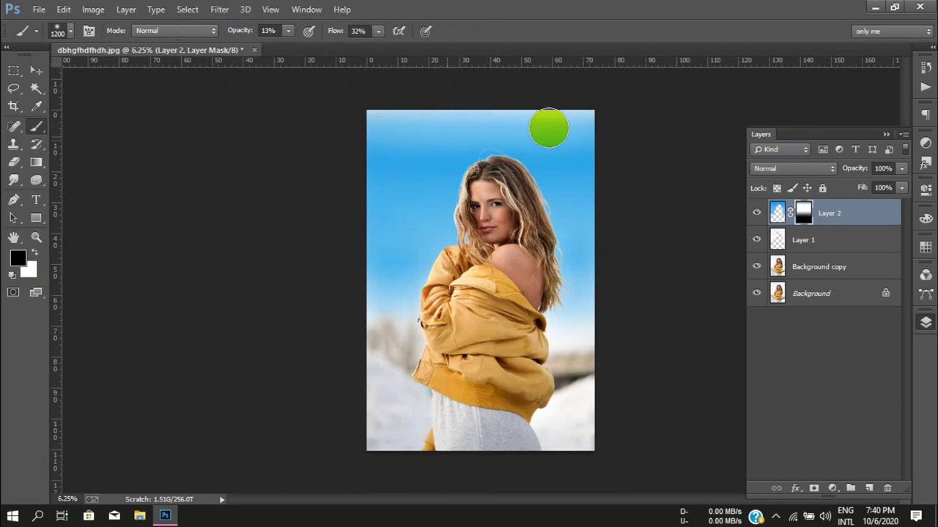
{"action": "left_click_drag", "start_coordinate": [362, 149], "coordinate": [566, 135]}
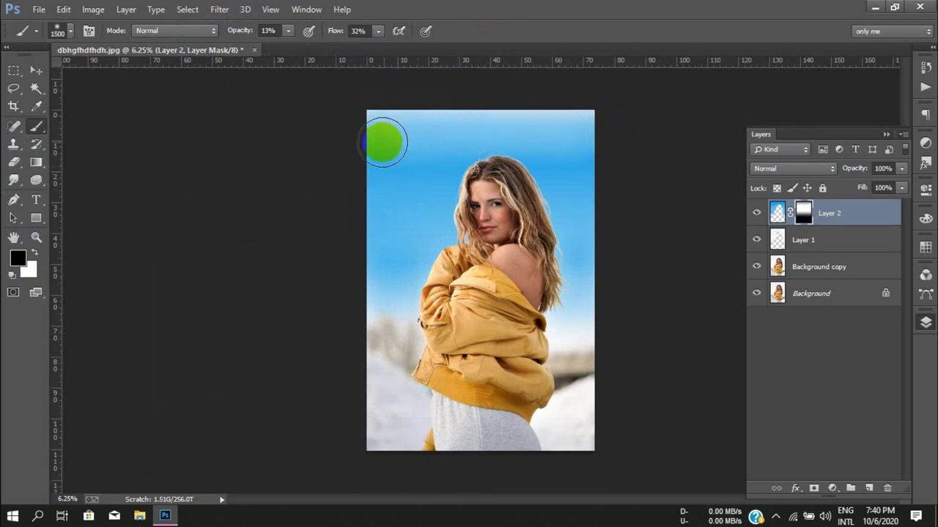
{"action": "left_click_drag", "start_coordinate": [565, 135], "coordinate": [591, 139]}
Enlarge the brush to 1500 and alternate black and white mask strokes, flow 38%.
{"action": "key", "text": "bracketright"}
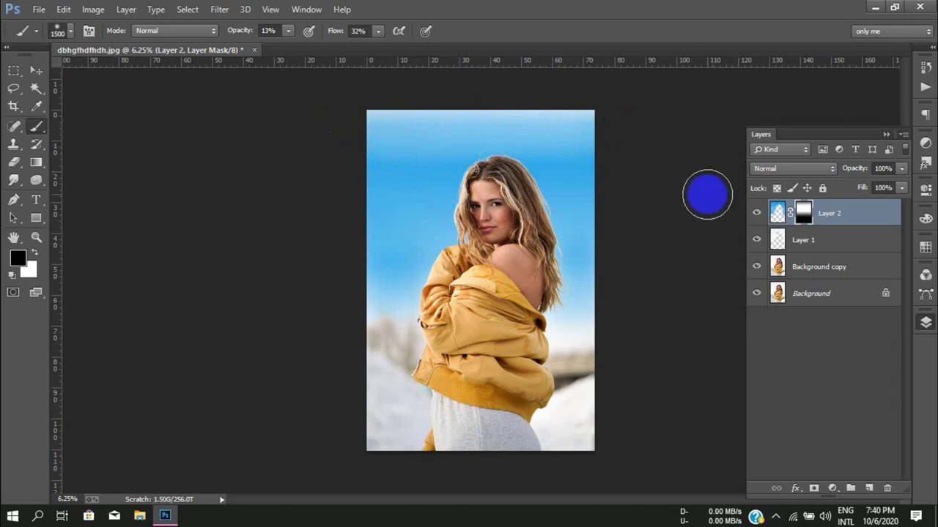
{"action": "key", "text": "x"}
{"action": "left_click_drag", "start_coordinate": [565, 100], "coordinate": [611, 98]}
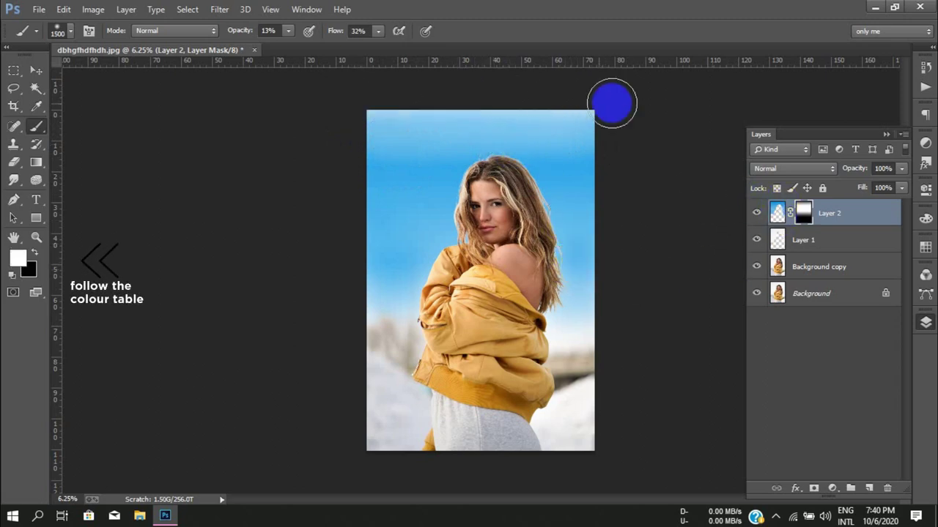
{"action": "key", "text": "x"}
{"action": "left_click_drag", "start_coordinate": [398, 115], "coordinate": [620, 144]}
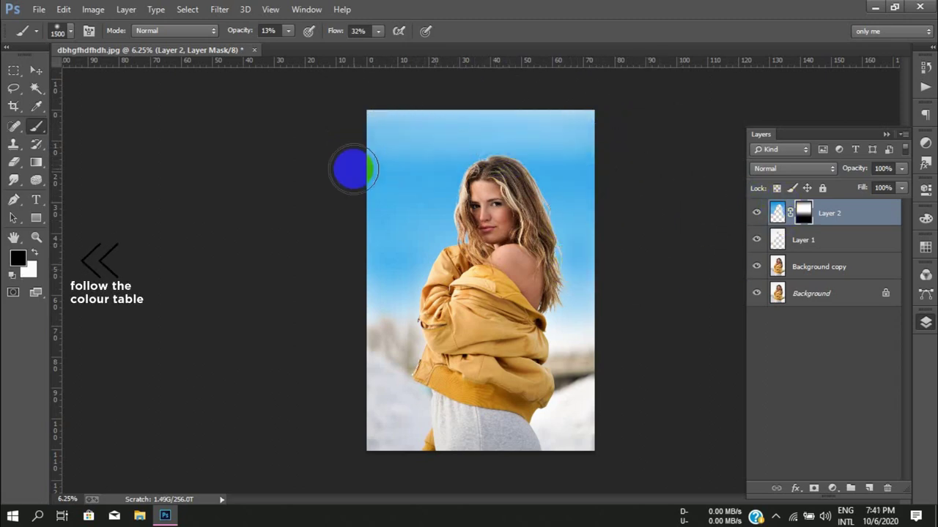
{"action": "left_click", "coordinate": [423, 138]}
{"action": "left_click_drag", "start_coordinate": [334, 33], "coordinate": [334, 33]}
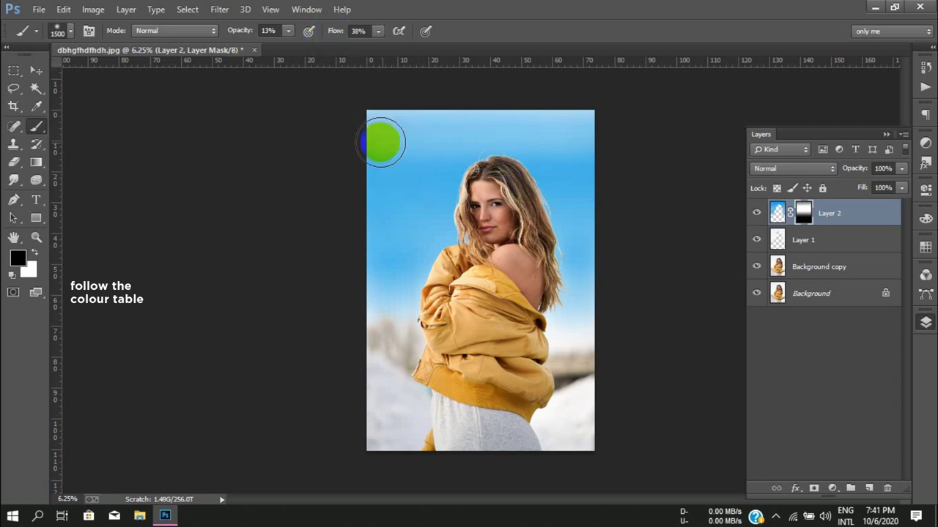
{"action": "key", "text": "x"}
{"action": "left_click_drag", "start_coordinate": [406, 134], "coordinate": [379, 138]}
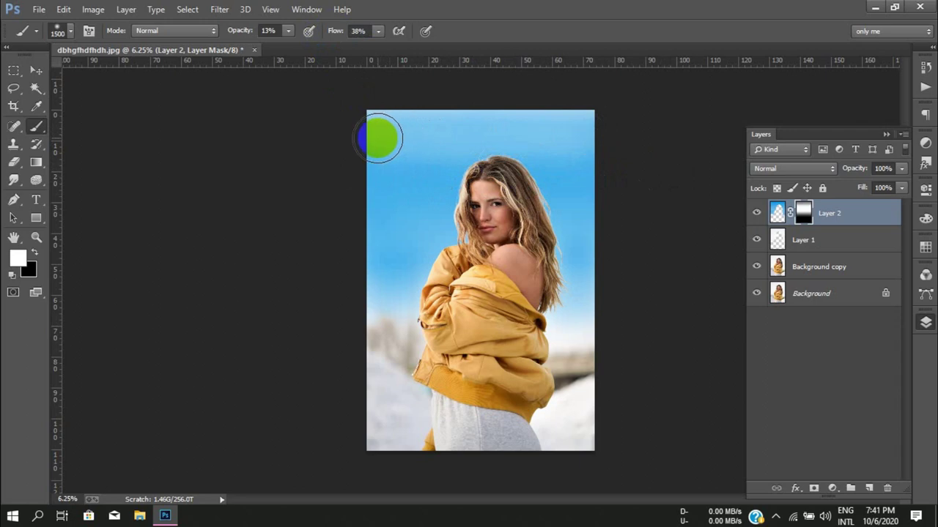
Group Layer 2, Layer 1 and Background copy into Group 1, then duplicate and merge the copy.
{"action": "left_click", "coordinate": [838, 269], "text": "shift"}
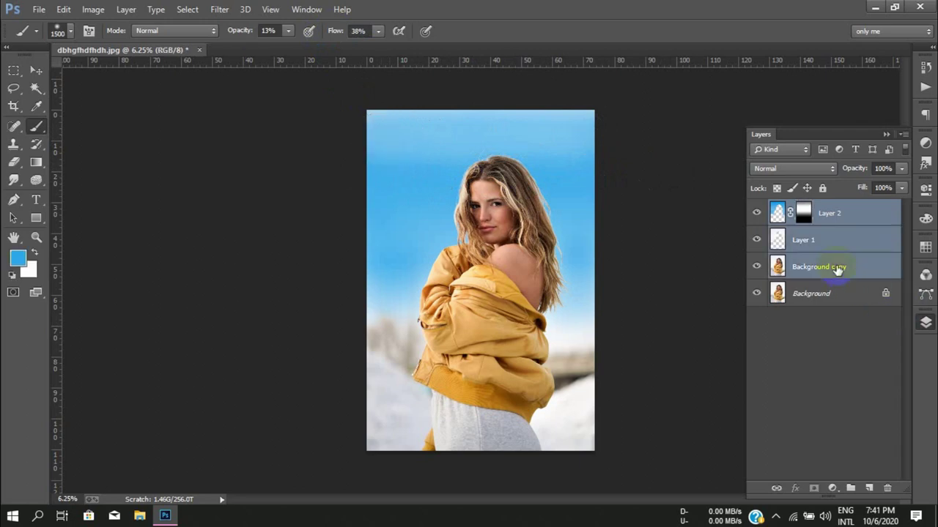
{"action": "key", "text": "ctrl+g"}
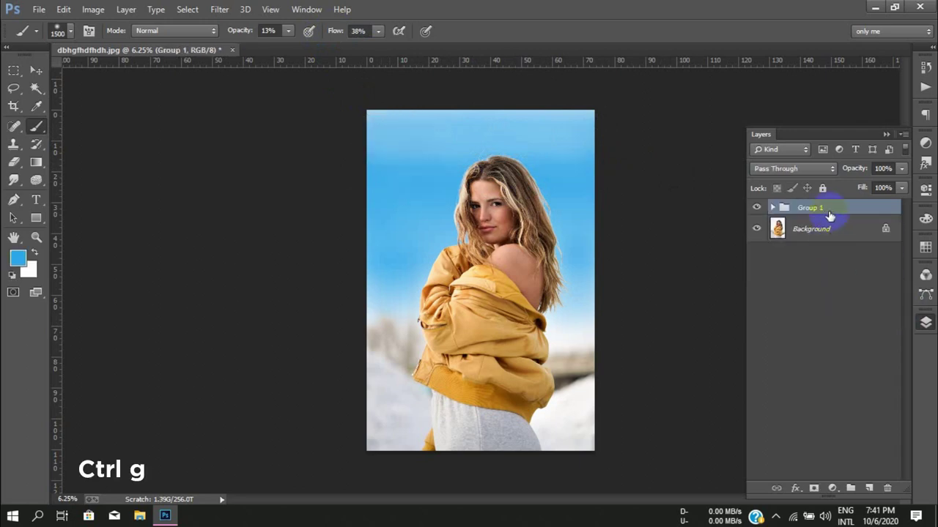
{"action": "left_click_drag", "start_coordinate": [830, 216], "coordinate": [869, 488]}
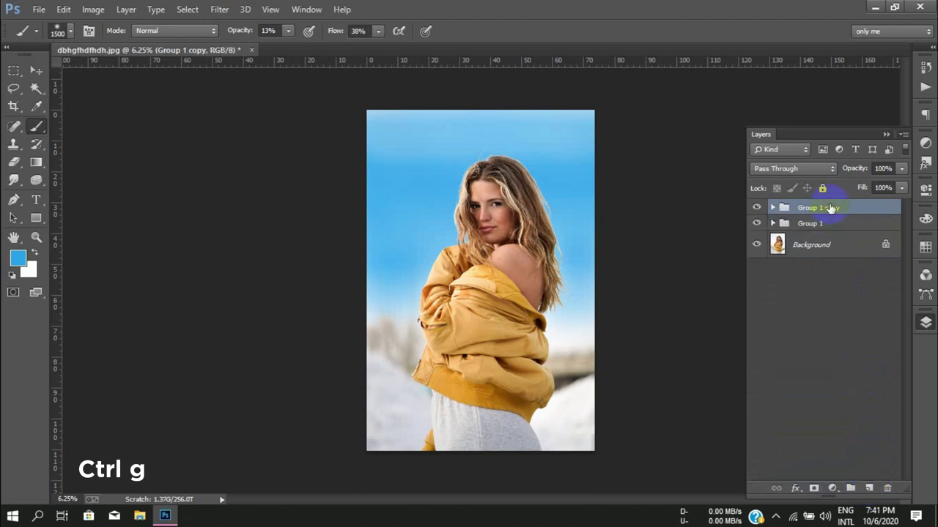
{"action": "right_click", "coordinate": [830, 209]}
{"action": "left_click", "coordinate": [750, 371]}
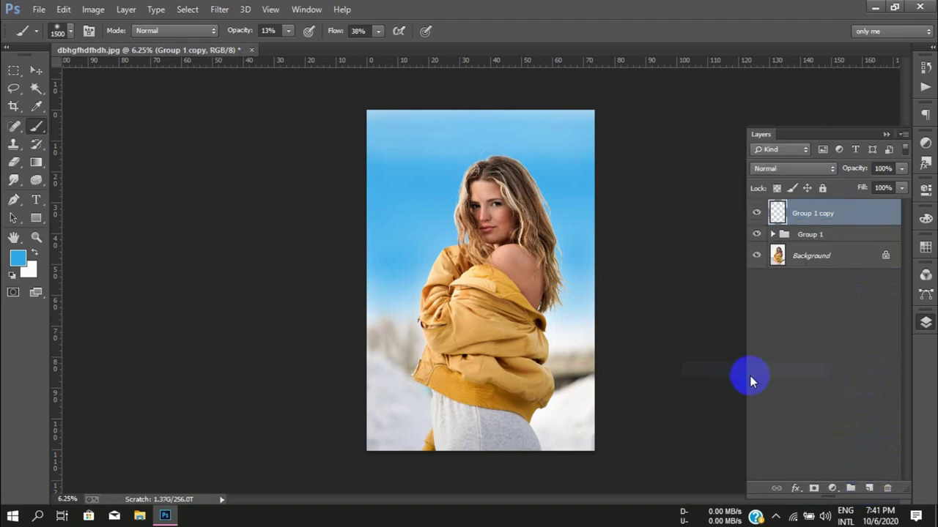
Toggle layer visibility to compare the sky edit against the original photo.
{"action": "left_click", "coordinate": [757, 257]}
{"action": "left_click", "coordinate": [757, 213]}
{"action": "left_click", "coordinate": [757, 234]}
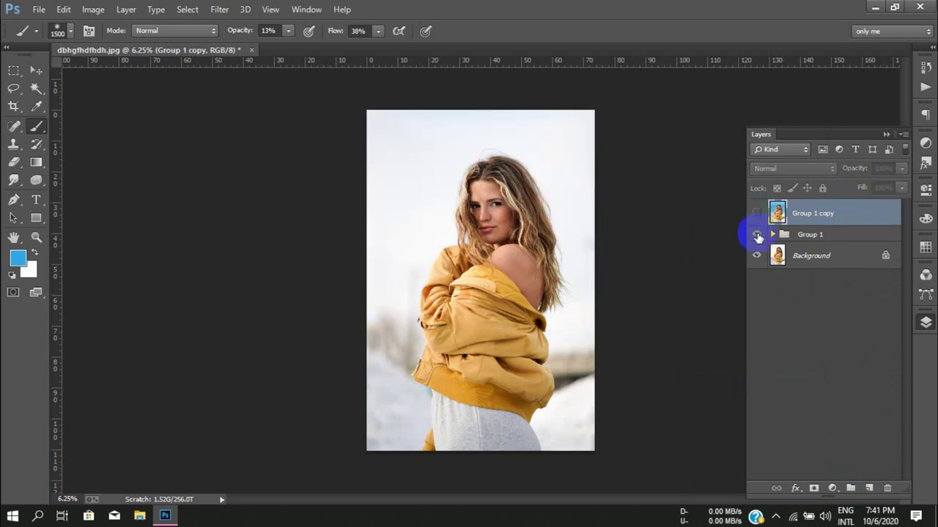
{"action": "left_click", "coordinate": [756, 235]}
{"action": "left_click", "coordinate": [757, 234]}
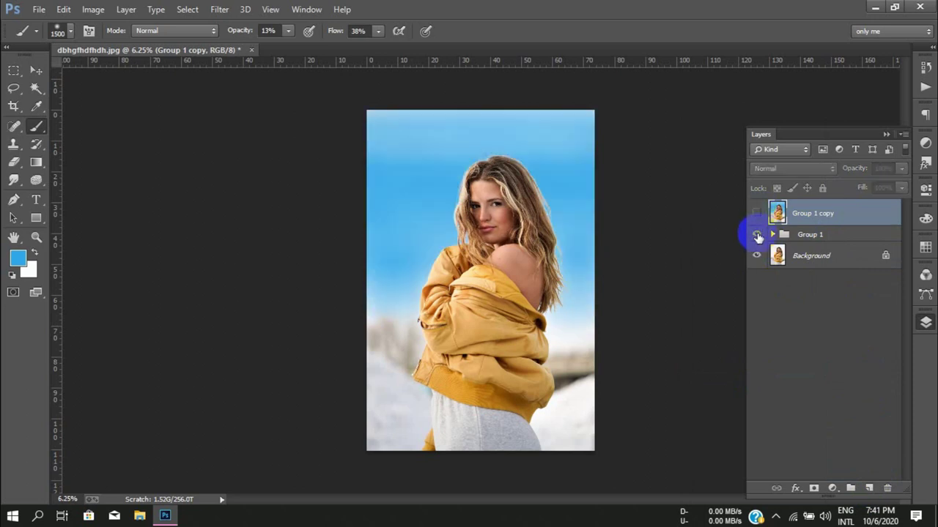
{"action": "left_click", "coordinate": [757, 235]}
{"action": "left_click", "coordinate": [757, 214]}
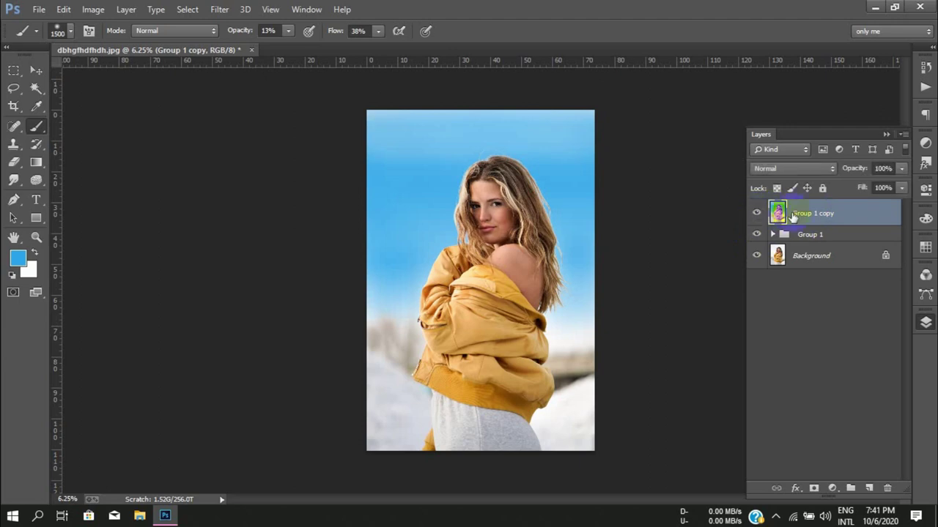
In the Camera Raw Filter, cool Temperature to -21, rebalance the tones and boost saturation.
{"action": "left_click", "coordinate": [232, 12]}
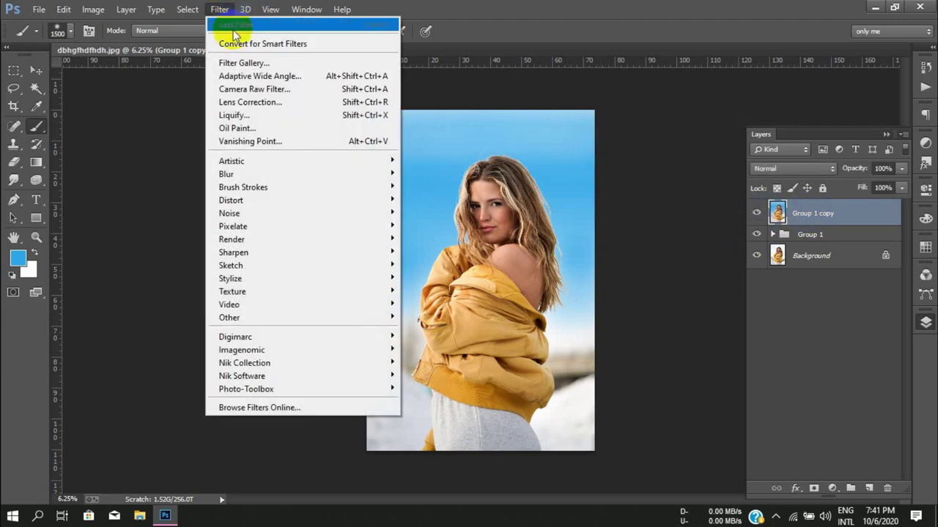
{"action": "left_click", "coordinate": [234, 91]}
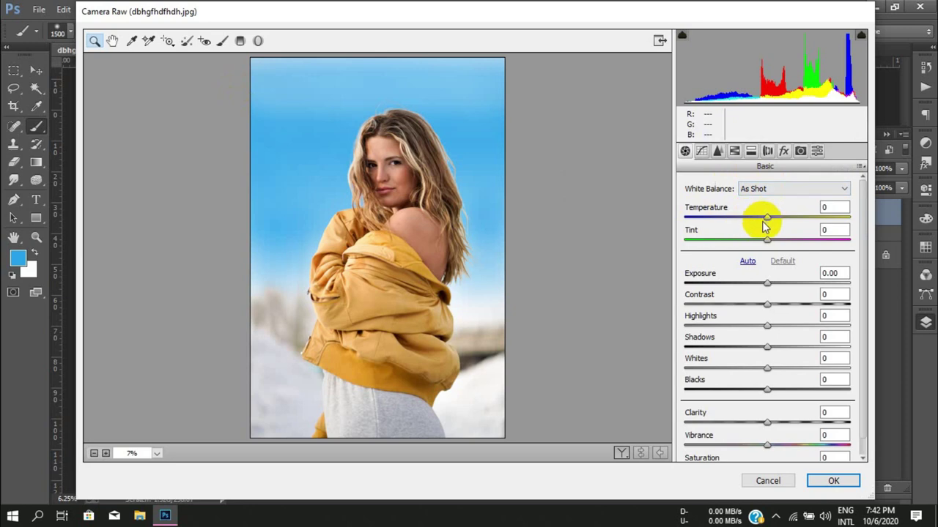
{"action": "mouse_move", "coordinate": [765, 219]}
{"action": "left_mouse_down"}
{"action": "mouse_move", "coordinate": [749, 218]}
{"action": "mouse_move", "coordinate": [763, 240]}
{"action": "left_mouse_up"}
{"action": "mouse_move", "coordinate": [767, 284]}
{"action": "left_mouse_down"}
{"action": "mouse_move", "coordinate": [769, 304]}
{"action": "mouse_move", "coordinate": [741, 326]}
{"action": "mouse_move", "coordinate": [760, 327]}
{"action": "left_mouse_up"}
{"action": "mouse_move", "coordinate": [767, 346]}
{"action": "left_mouse_down"}
{"action": "mouse_move", "coordinate": [780, 390]}
{"action": "mouse_move", "coordinate": [759, 391]}
{"action": "left_mouse_up"}
{"action": "scroll", "coordinate": [765, 410], "scroll_direction": "down", "scroll_amount": 1}
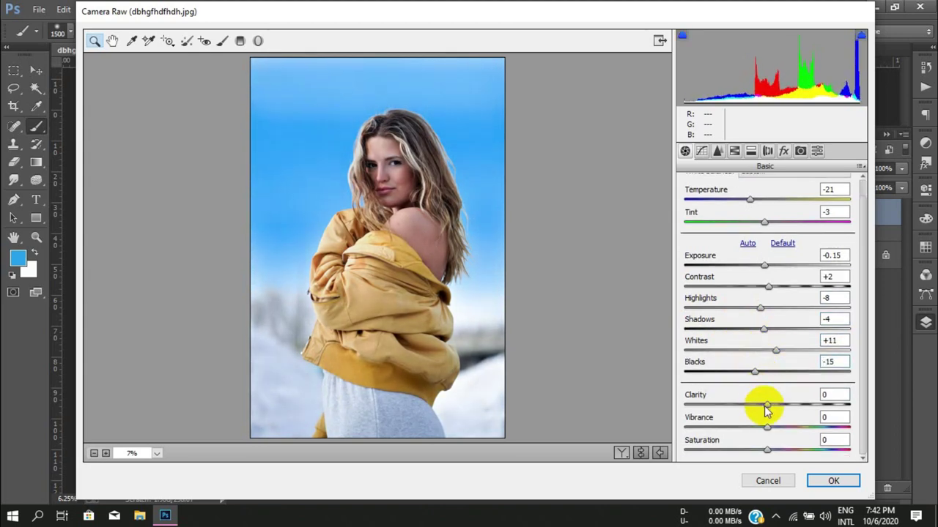
{"action": "left_click_drag", "start_coordinate": [767, 449], "coordinate": [777, 449]}
In HSL, brighten Aquas luminance to +63, raise Reds saturation +23, and shift Reds/Magentas hues.
{"action": "left_click", "coordinate": [718, 151]}
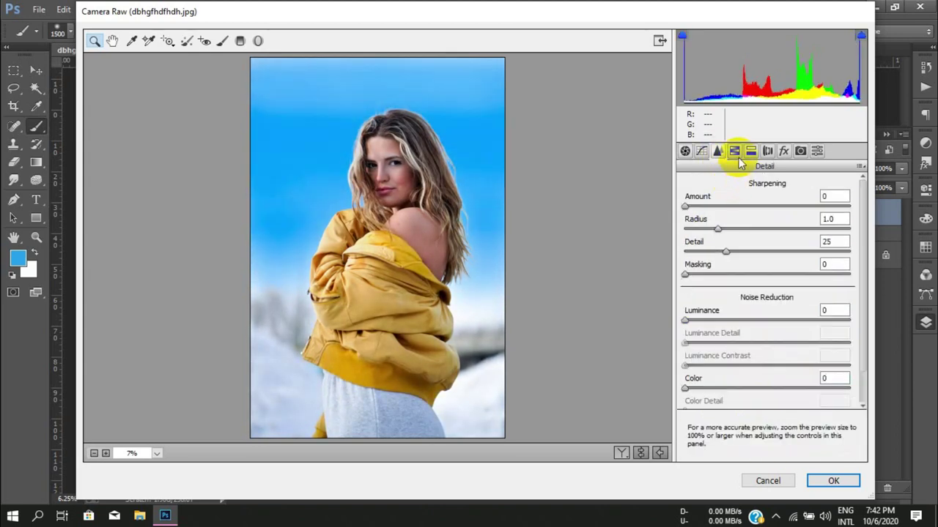
{"action": "left_click_drag", "start_coordinate": [771, 340], "coordinate": [823, 340]}
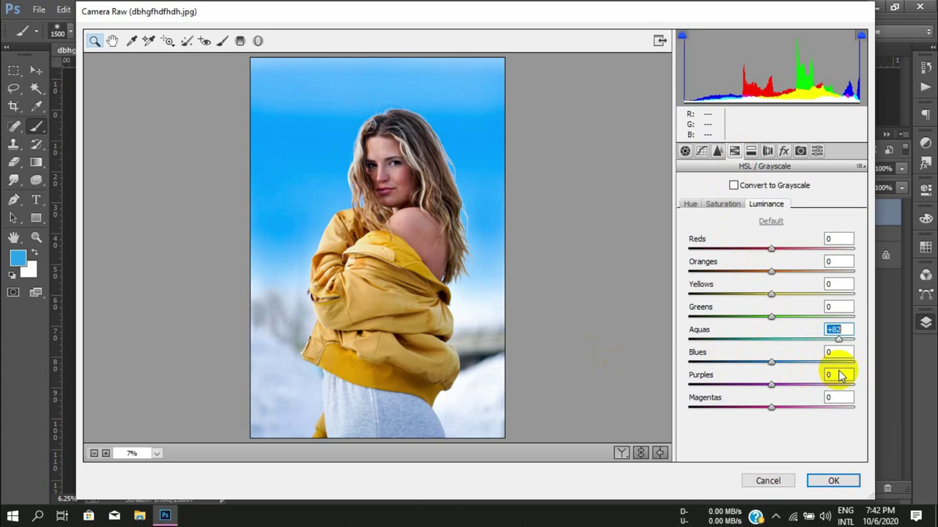
{"action": "left_click", "coordinate": [773, 362]}
{"action": "mouse_move", "coordinate": [771, 294]}
{"action": "left_mouse_down"}
{"action": "mouse_move", "coordinate": [745, 294]}
{"action": "mouse_move", "coordinate": [766, 294]}
{"action": "left_mouse_up"}
{"action": "left_click", "coordinate": [723, 203]}
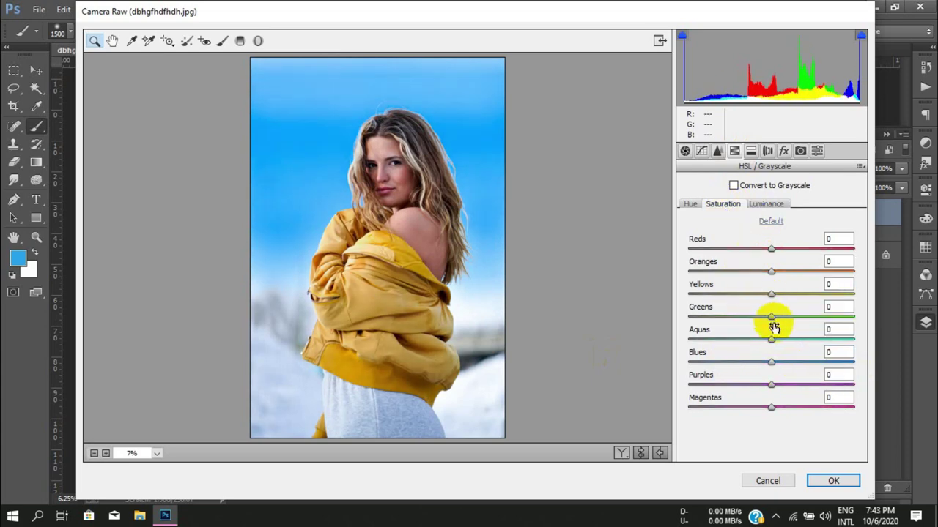
{"action": "mouse_move", "coordinate": [771, 249]}
{"action": "left_mouse_down"}
{"action": "mouse_move", "coordinate": [790, 249]}
{"action": "mouse_move", "coordinate": [764, 271]}
{"action": "left_mouse_up"}
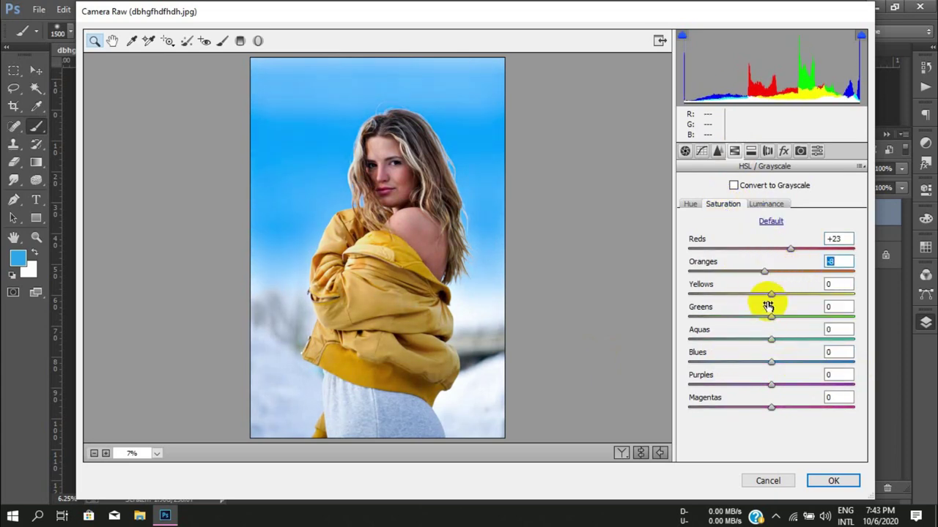
{"action": "left_click", "coordinate": [768, 361]}
{"action": "left_click", "coordinate": [690, 204]}
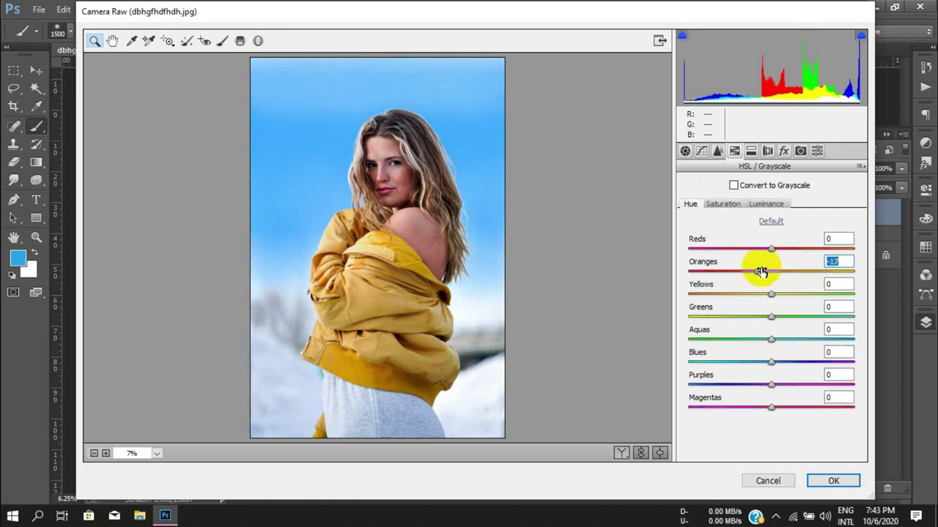
{"action": "left_click_drag", "start_coordinate": [771, 272], "coordinate": [785, 249]}
{"action": "double_click", "coordinate": [776, 272]}
{"action": "left_click_drag", "start_coordinate": [771, 408], "coordinate": [742, 407]}
Add a darkening post-crop vignette in Effects and apply the Camera Raw adjustments.
{"action": "left_click", "coordinate": [783, 150]}
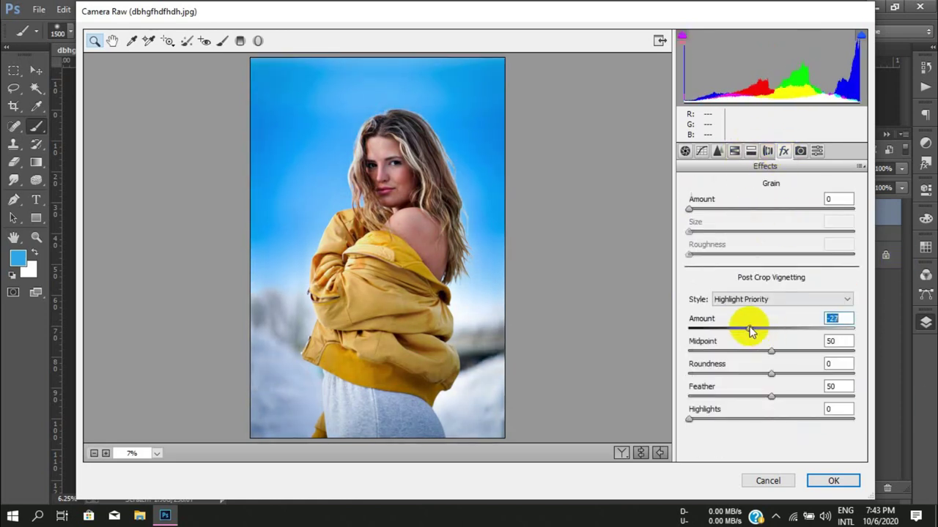
{"action": "left_click", "coordinate": [717, 150]}
{"action": "left_click", "coordinate": [750, 150]}
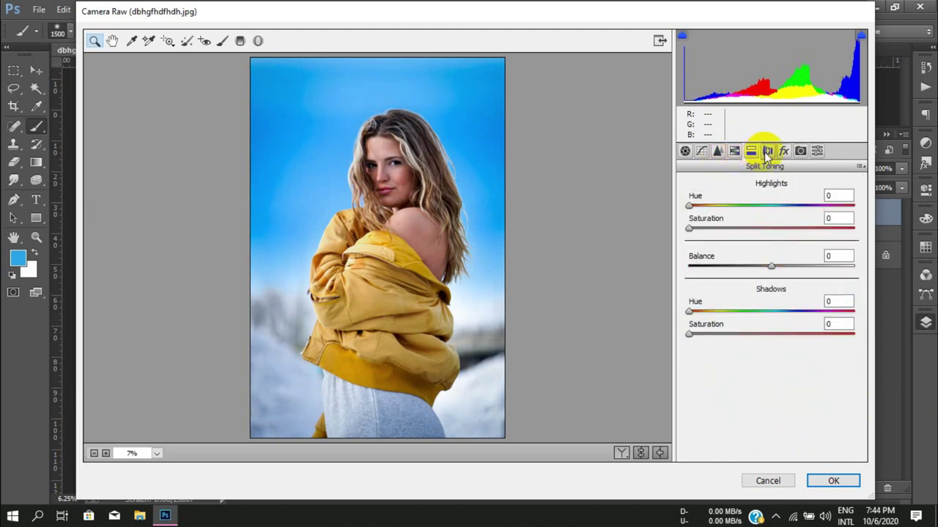
{"action": "left_click", "coordinate": [783, 150]}
{"action": "left_click", "coordinate": [819, 482]}
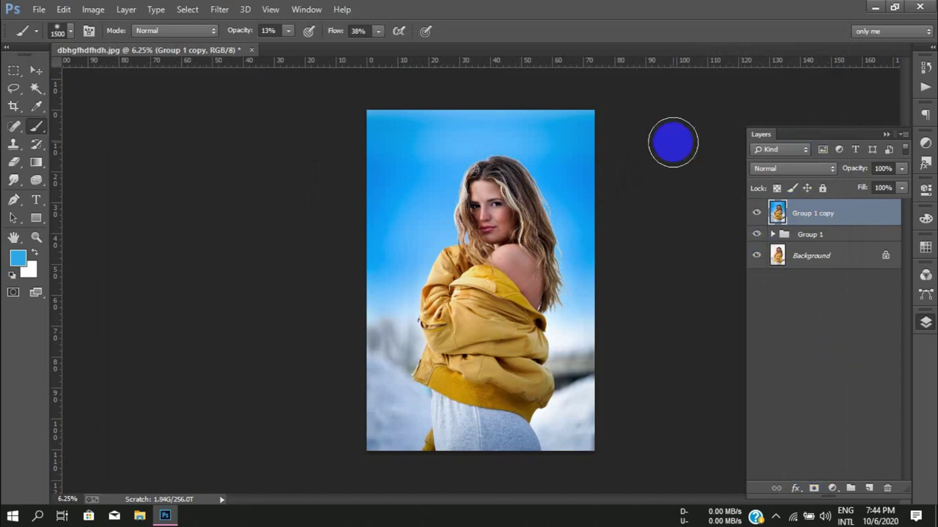
Apply Imagenomic Noiseware Professional with Noise Level Luminance set to +8.
{"action": "left_click", "coordinate": [220, 9]}
{"action": "mouse_move", "coordinate": [242, 350]}
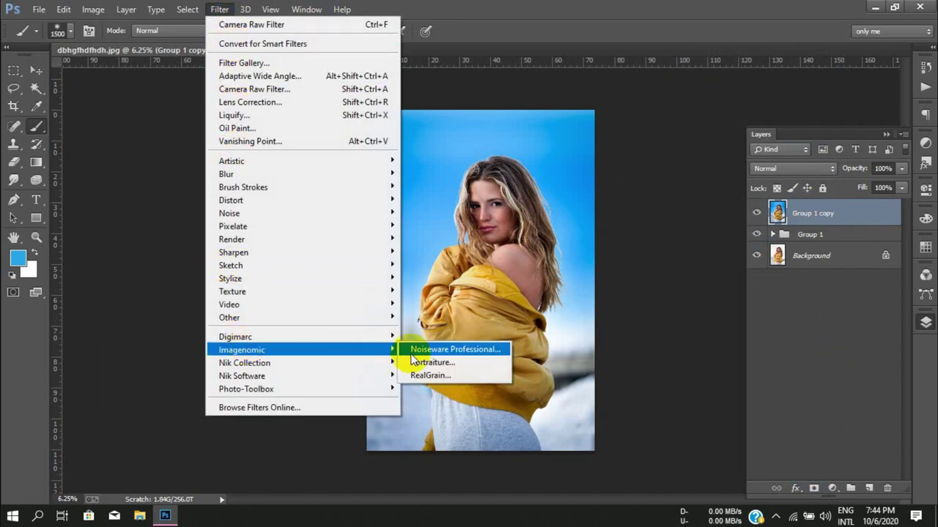
{"action": "left_click", "coordinate": [412, 351]}
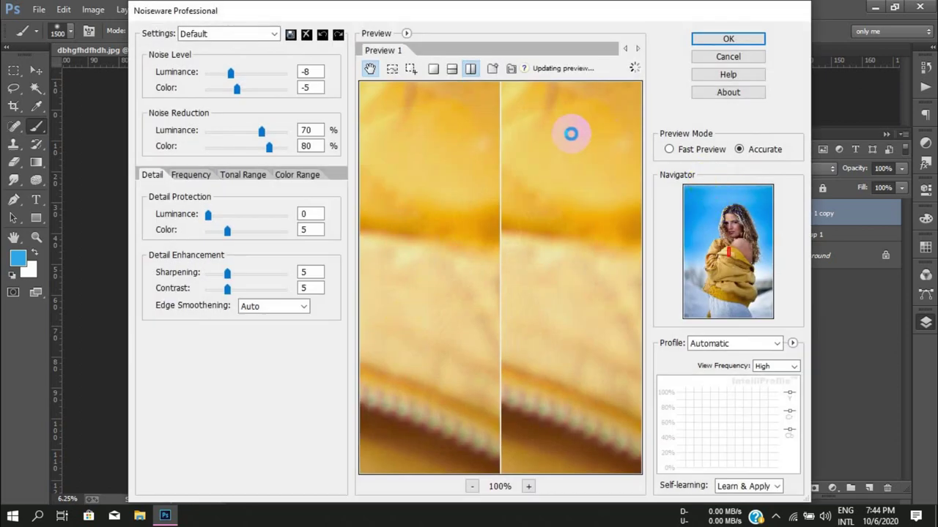
{"action": "scroll", "coordinate": [588, 324], "scroll_direction": "down", "scroll_amount": 3}
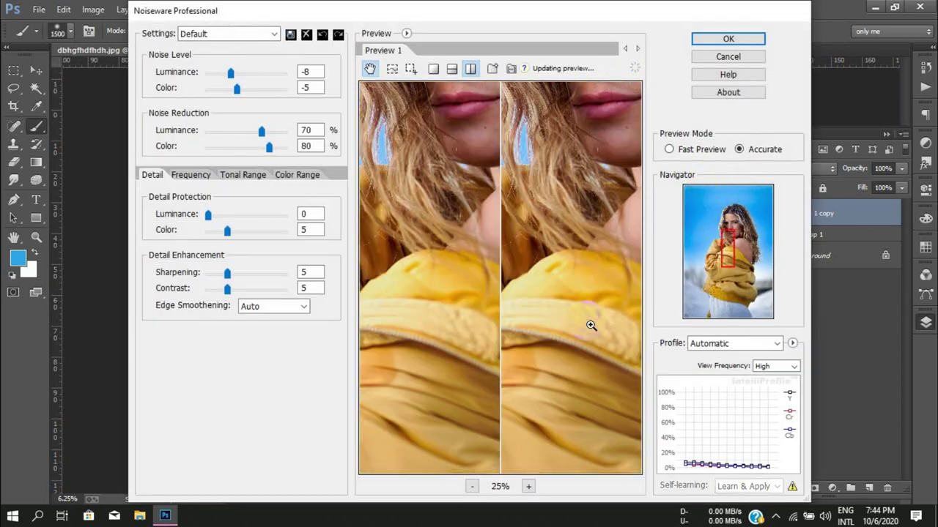
{"action": "scroll", "coordinate": [591, 320], "scroll_direction": "down", "scroll_amount": 3}
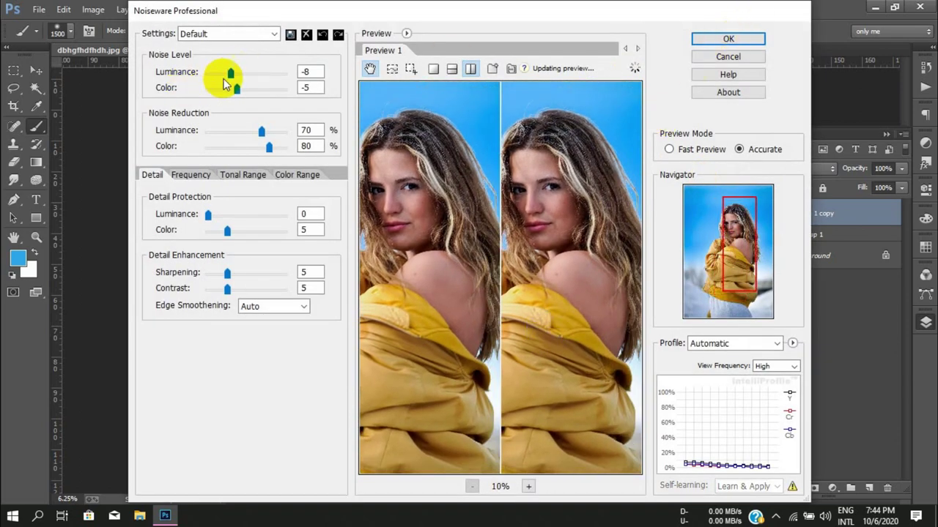
{"action": "left_click_drag", "start_coordinate": [231, 73], "coordinate": [261, 73]}
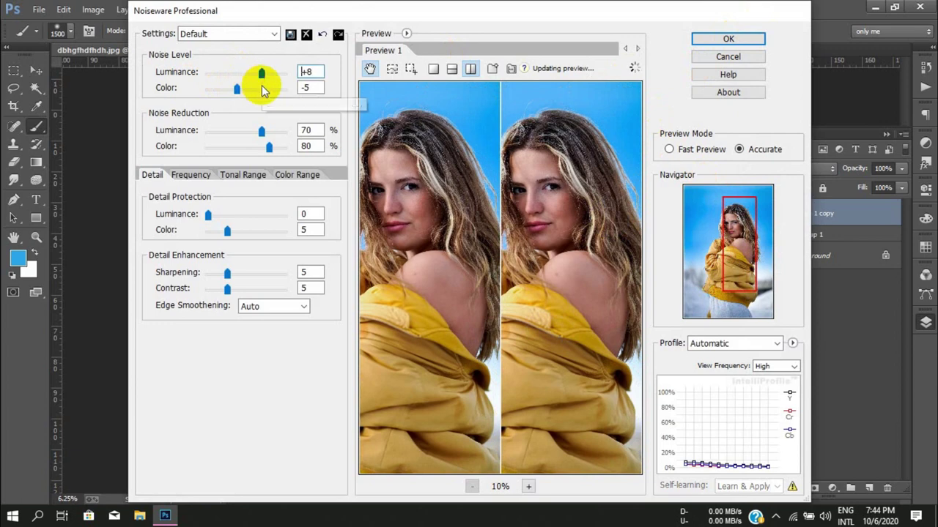
{"action": "left_click", "coordinate": [742, 41]}
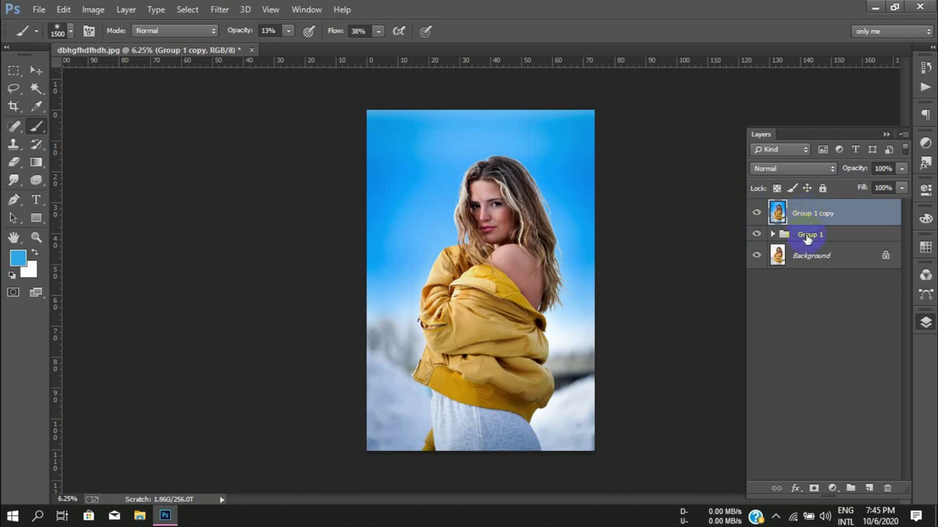
Rerun Camera Raw, shifting Yellows hue toward orange and dropping Yellows saturation to -35.
{"action": "left_click", "coordinate": [220, 9]}
{"action": "left_click", "coordinate": [234, 91]}
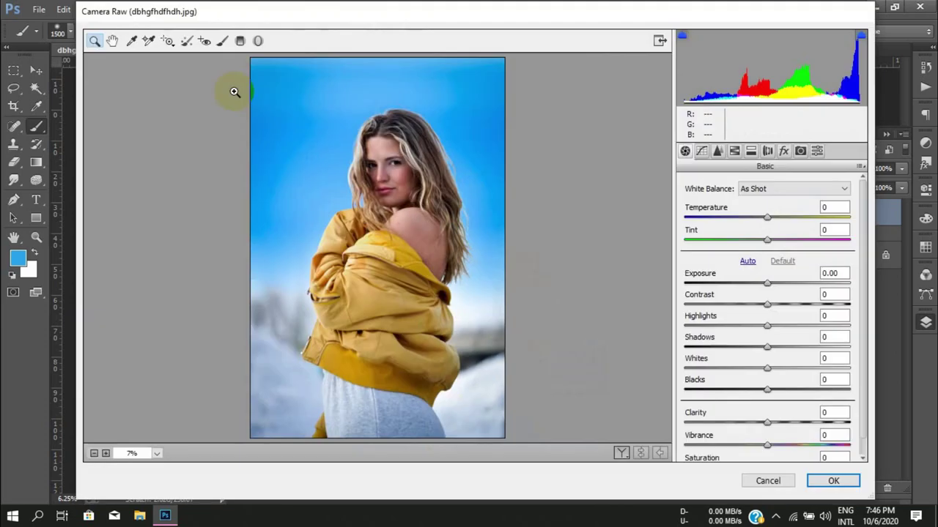
{"action": "left_click", "coordinate": [734, 151]}
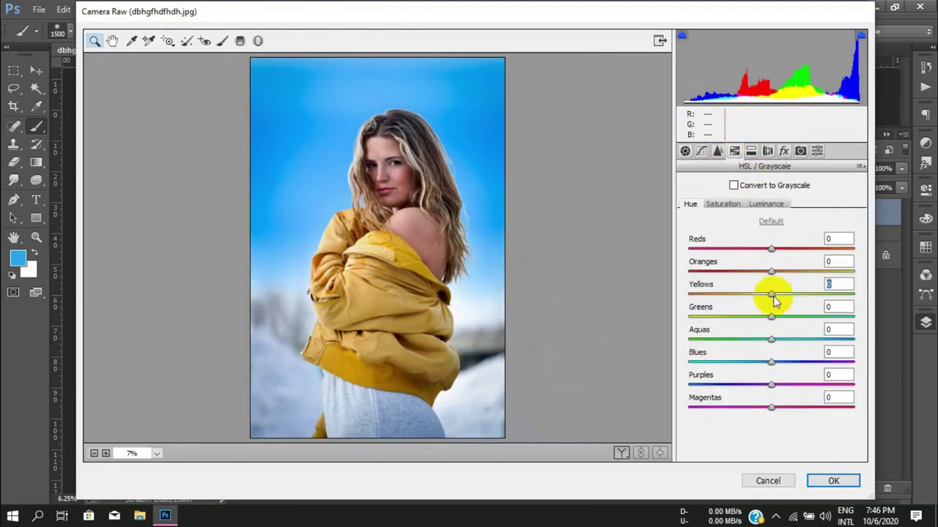
{"action": "mouse_move", "coordinate": [764, 314]}
{"action": "left_mouse_down"}
{"action": "mouse_move", "coordinate": [741, 319]}
{"action": "mouse_move", "coordinate": [744, 330]}
{"action": "left_mouse_up"}
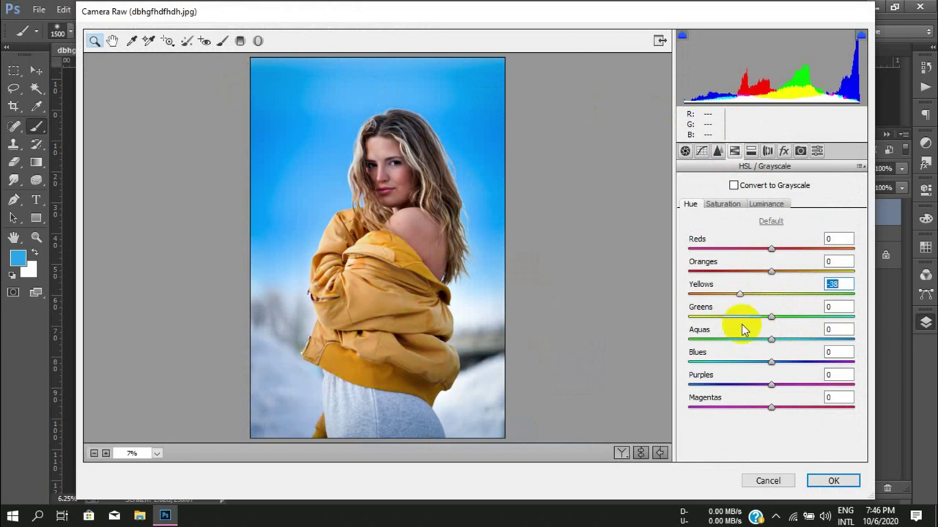
{"action": "left_click", "coordinate": [772, 271]}
{"action": "left_click", "coordinate": [723, 203]}
{"action": "left_click_drag", "start_coordinate": [770, 293], "coordinate": [742, 304]}
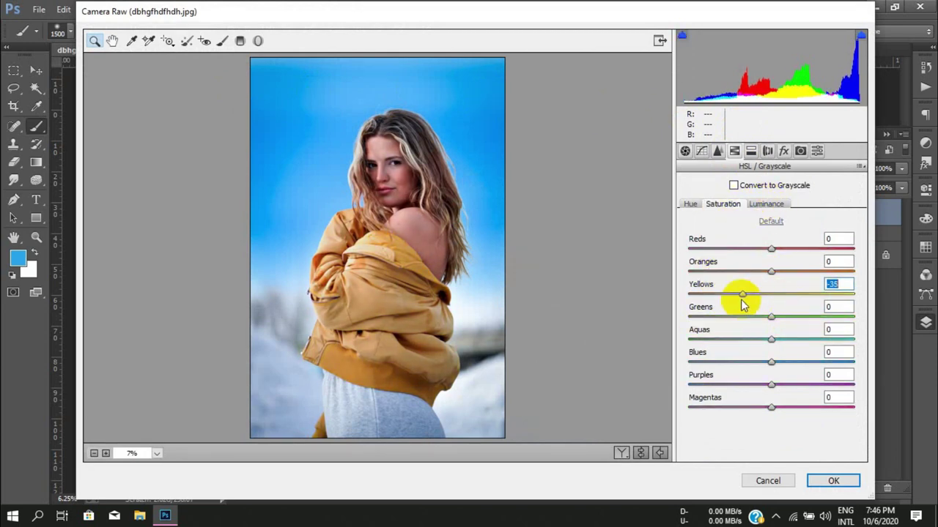
{"action": "left_click", "coordinate": [826, 483]}
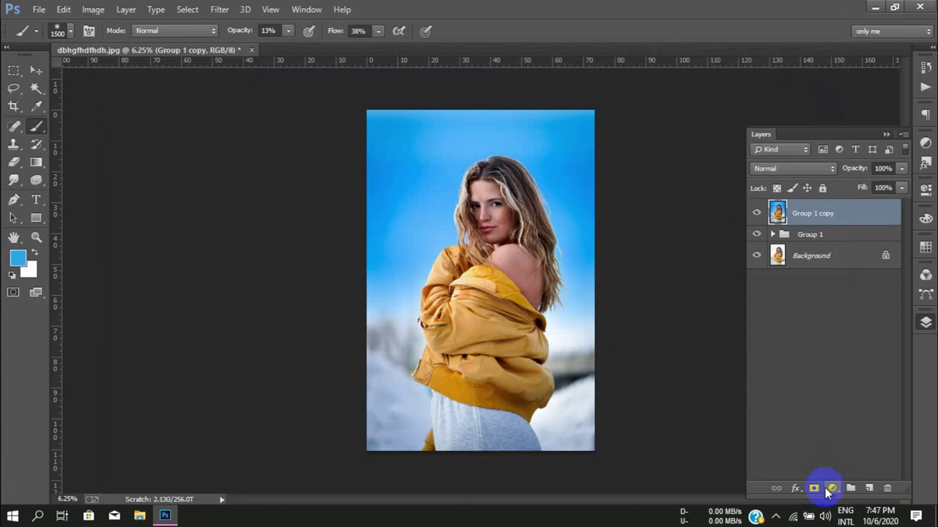
Save the image to the desktop as JPEG 3pt.jpg at Quality 12.
{"action": "key", "text": "ctrl+shift+s"}
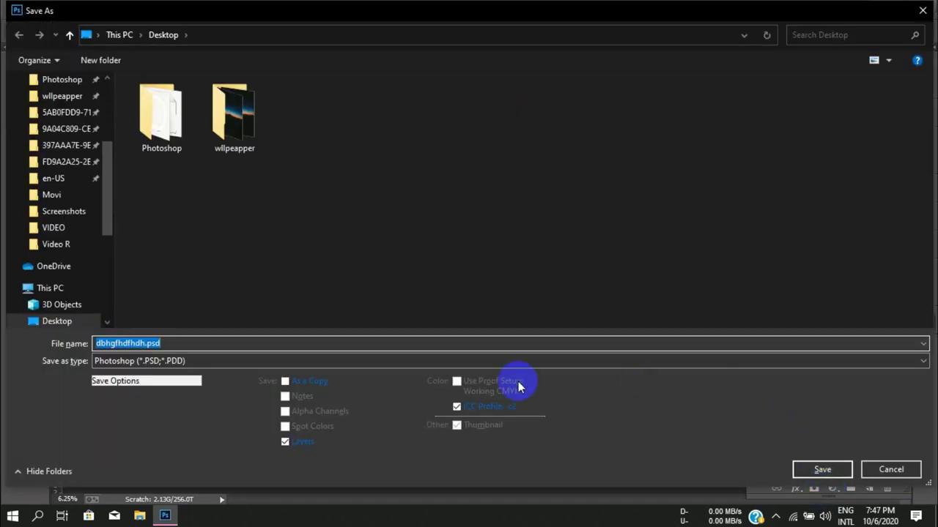
{"action": "left_click", "coordinate": [184, 360]}
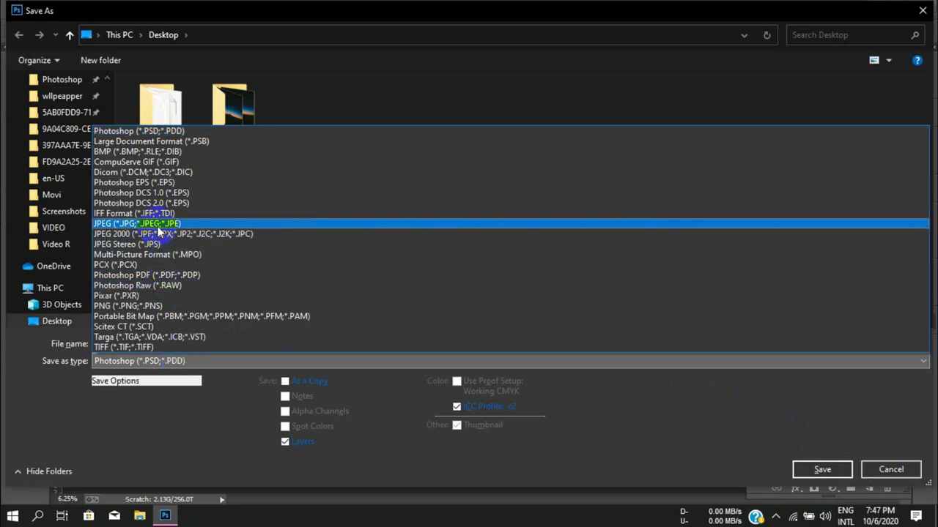
{"action": "left_click", "coordinate": [148, 224]}
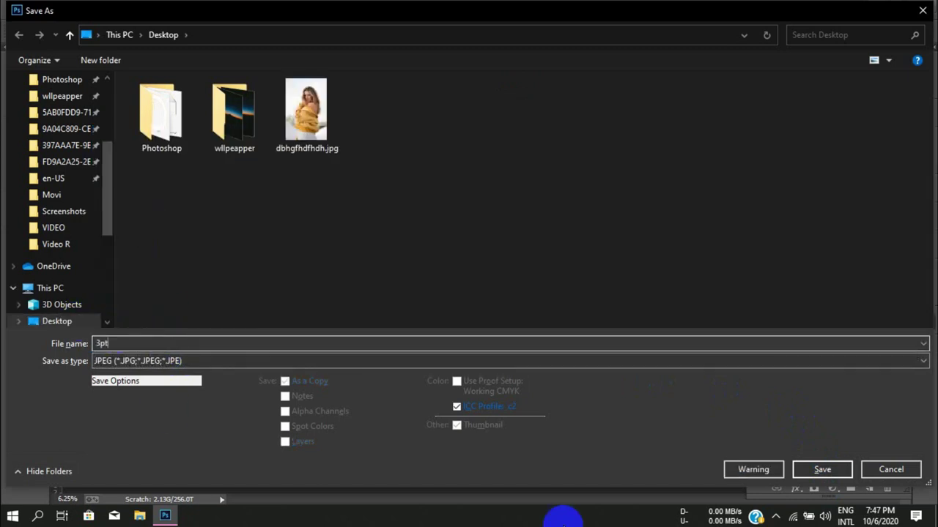
{"action": "left_click", "coordinate": [819, 470]}
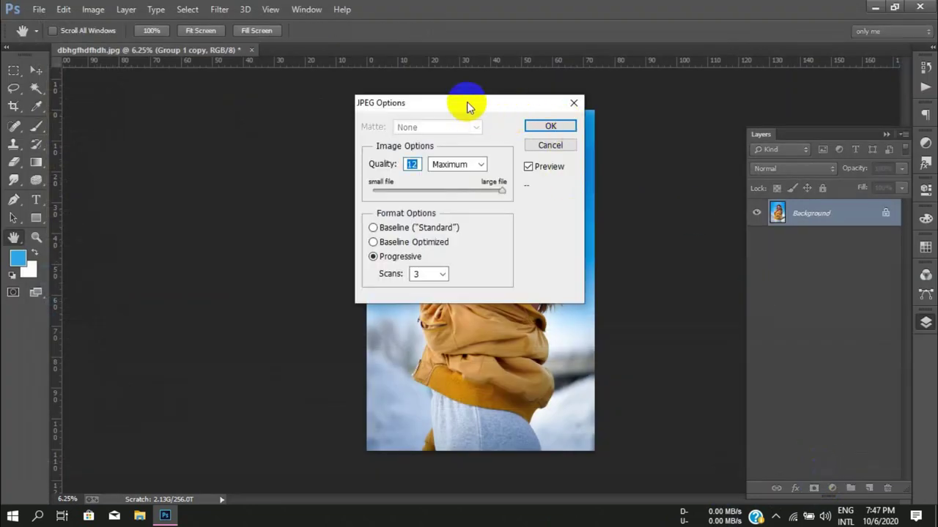
{"action": "left_click", "coordinate": [528, 129]}
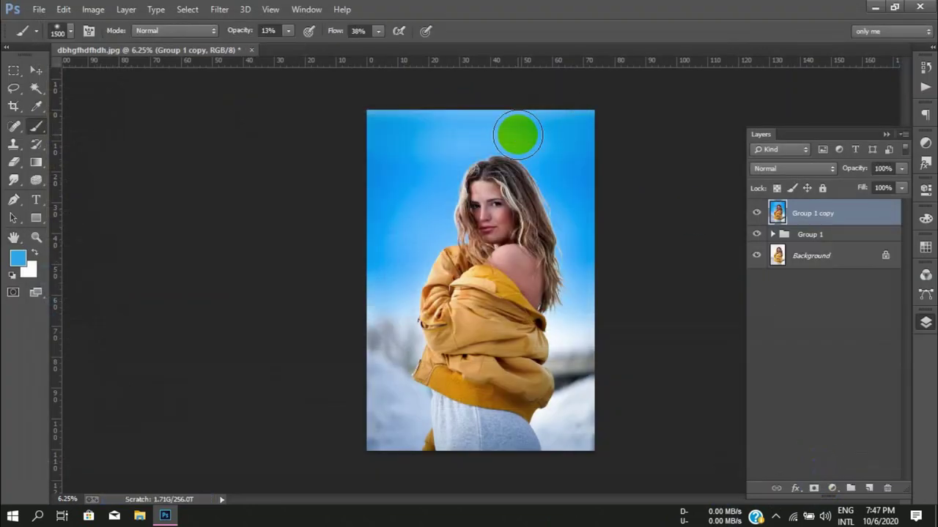
Toggle the graded layer's visibility off and on to compare before and after.
{"action": "left_click", "coordinate": [757, 231]}
{"action": "left_click", "coordinate": [757, 213]}
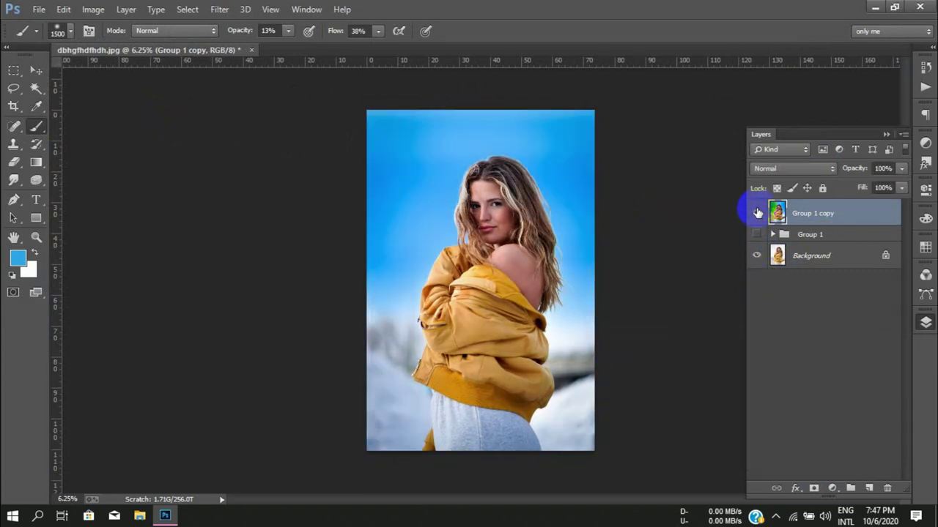
{"action": "left_click", "coordinate": [757, 213]}
Minimize Photoshop and open 3pt.jpg from the desktop in Windows Photos.
{"action": "left_click", "coordinate": [874, 9]}
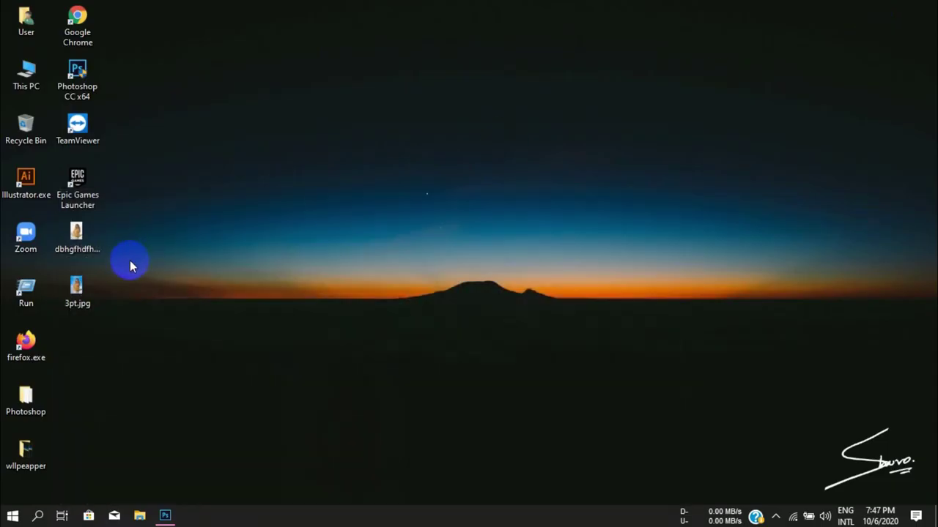
{"action": "double_click", "coordinate": [74, 287]}
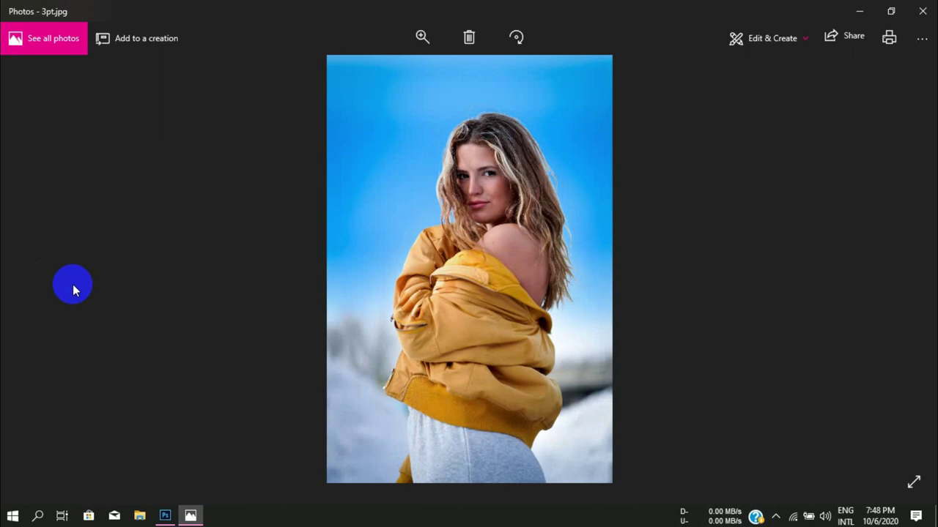